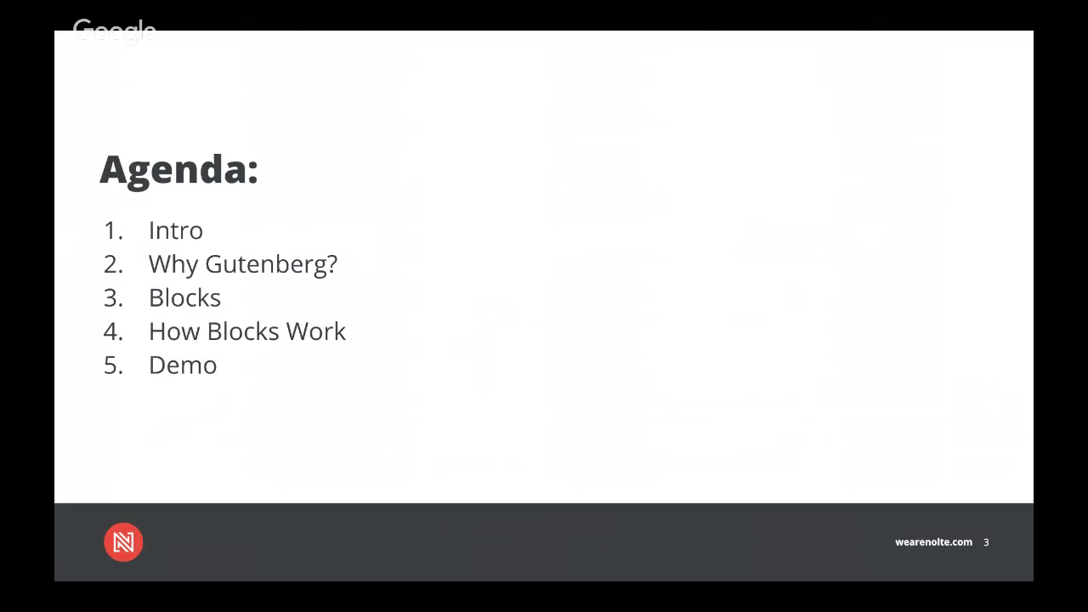
Advance to slide 5, Gutenberg Blocks, then return to slide 4, Why Gutenberg
key("Right")
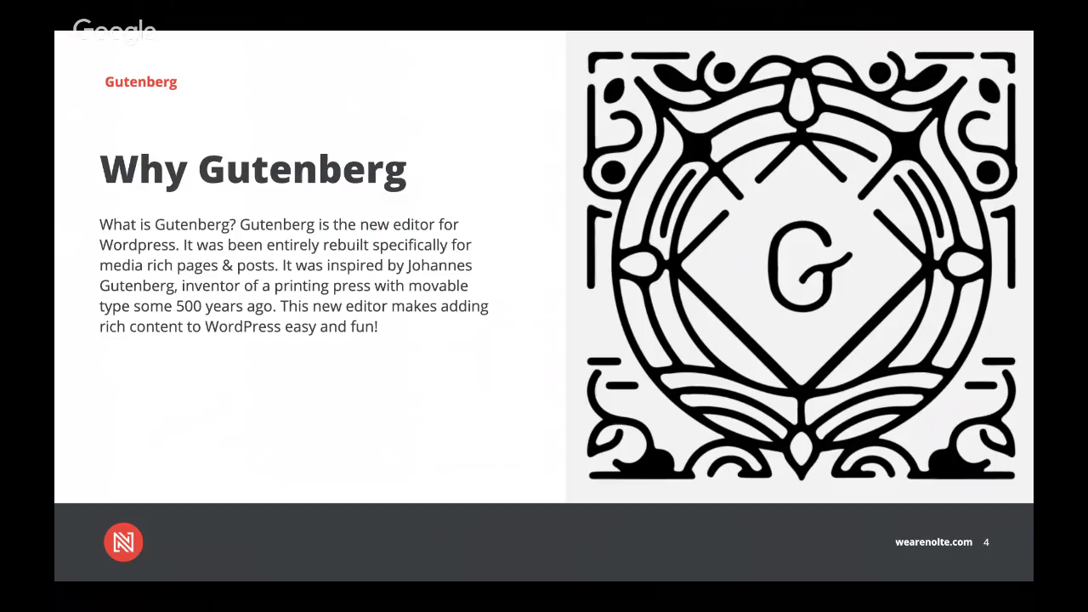
key("Right")
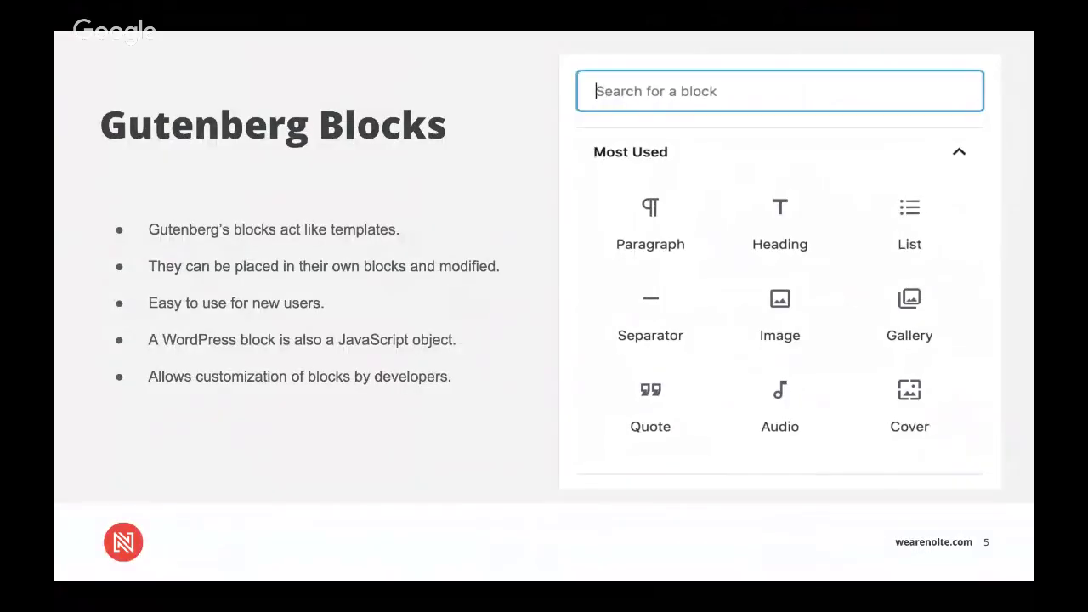
key("Left")
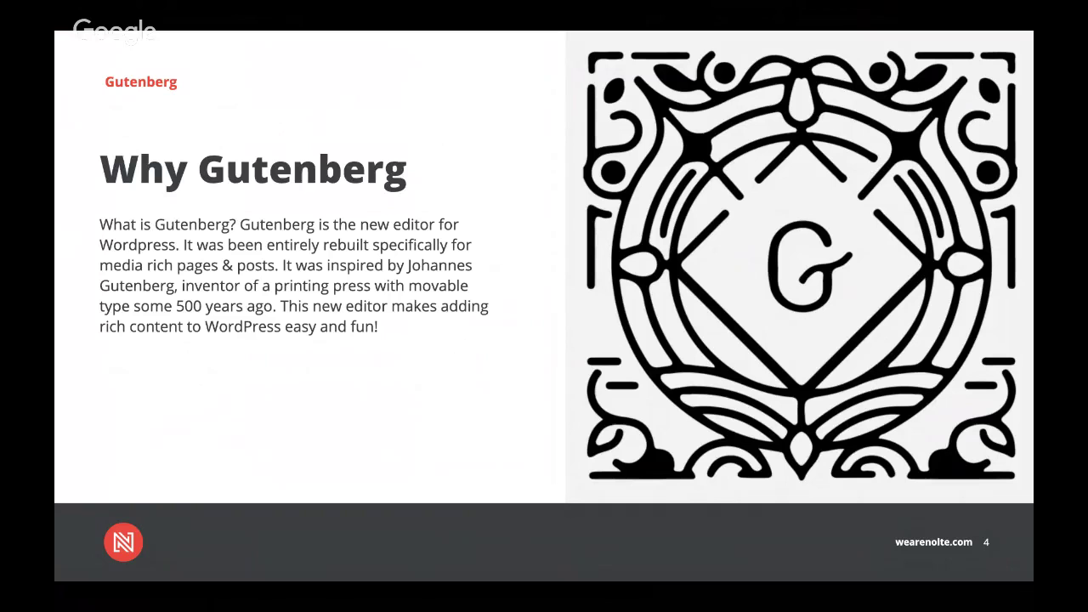
key("Right")
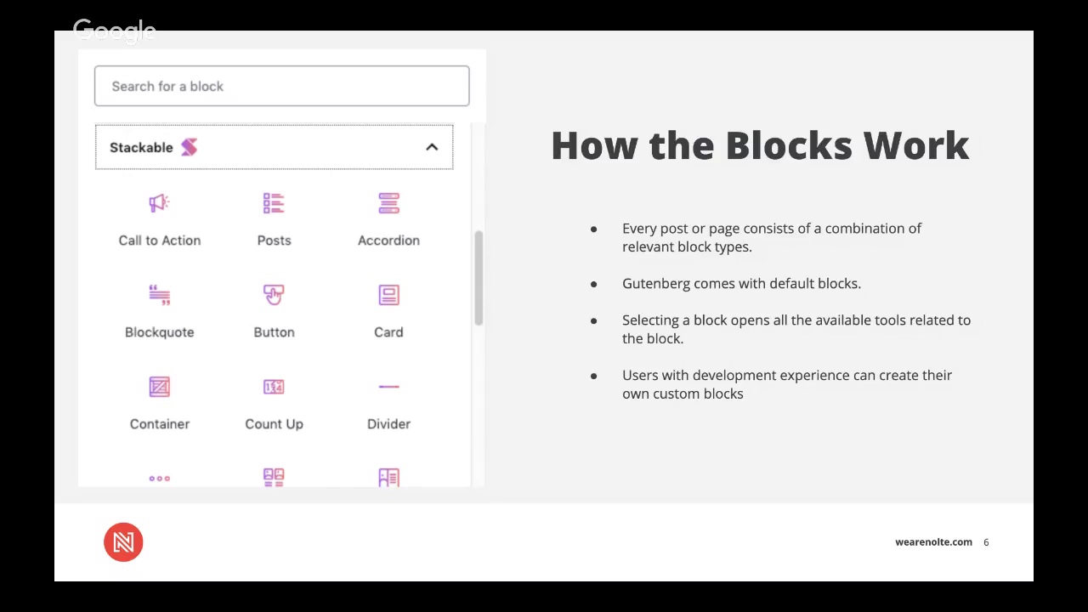
Advance past Advantages of Blocks to slide 8, Gutenberg Post Demo
key("Right")
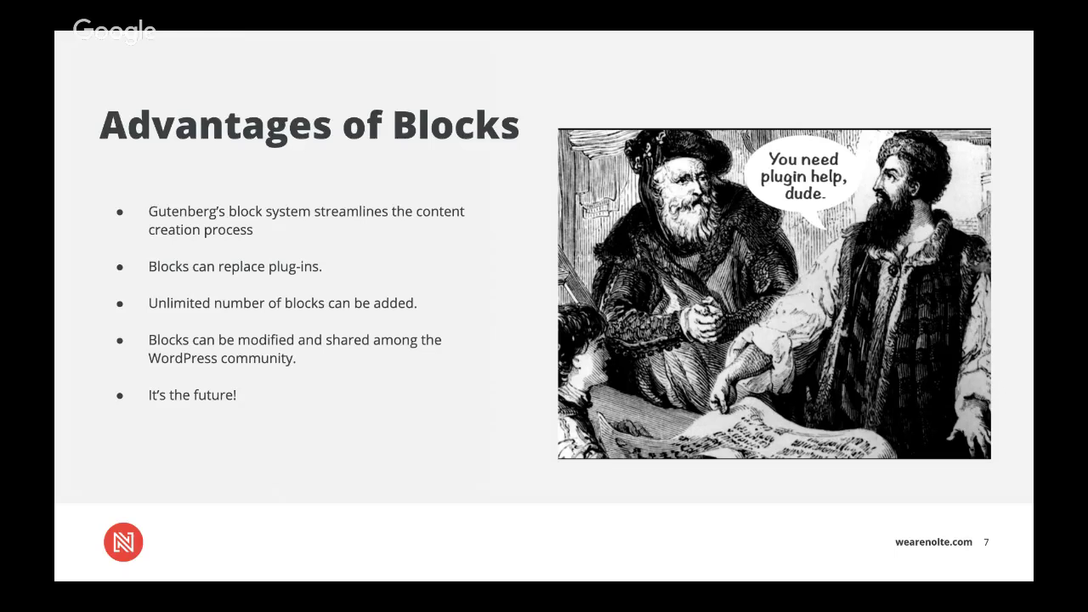
key("Right")
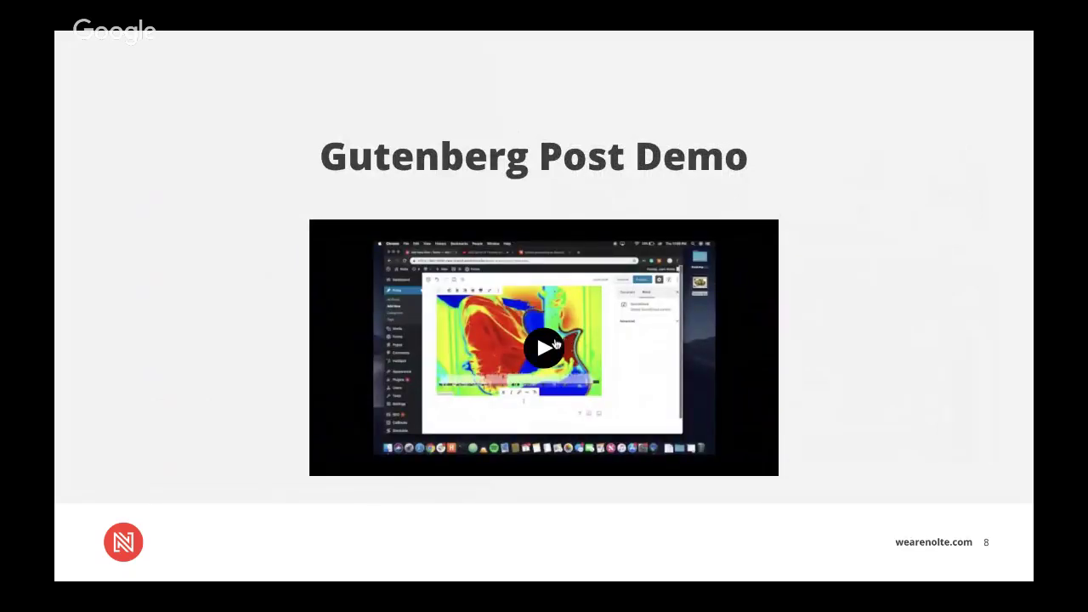
Append '!' so the title reads 'Some things that make me happy!' and start the body
left_click(552, 344)
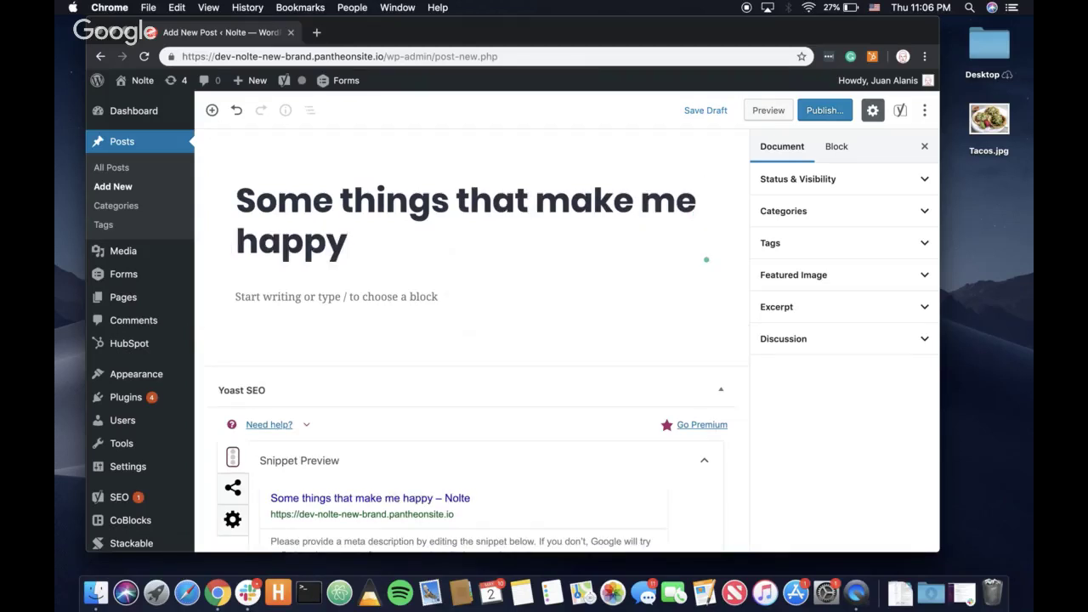
type("!")
key("Return")
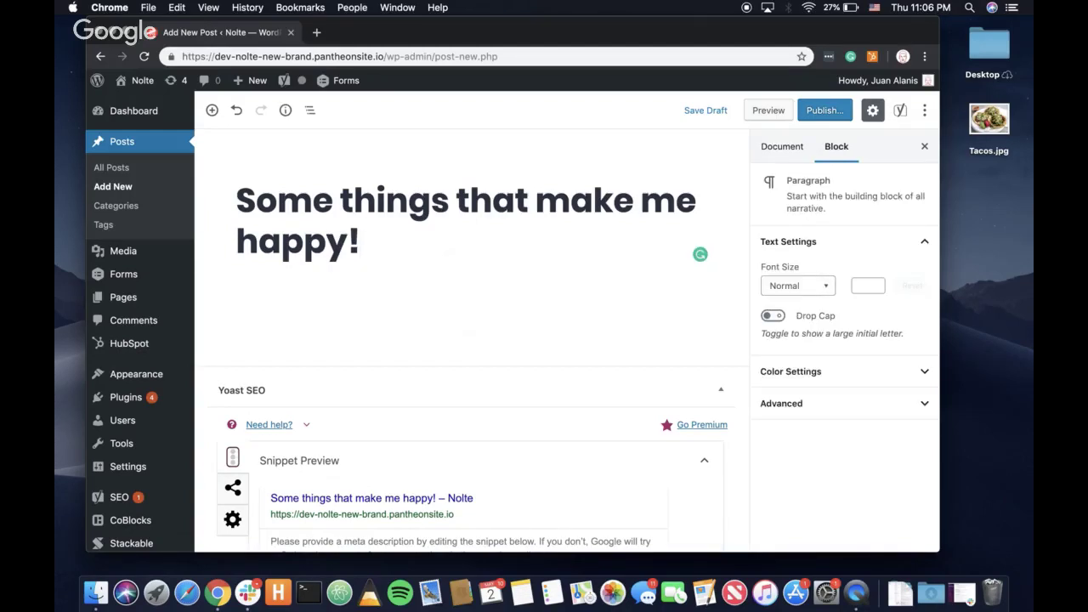
Insert a Heading block below the title reading 'Game of Thrones'
left_click(472, 277)
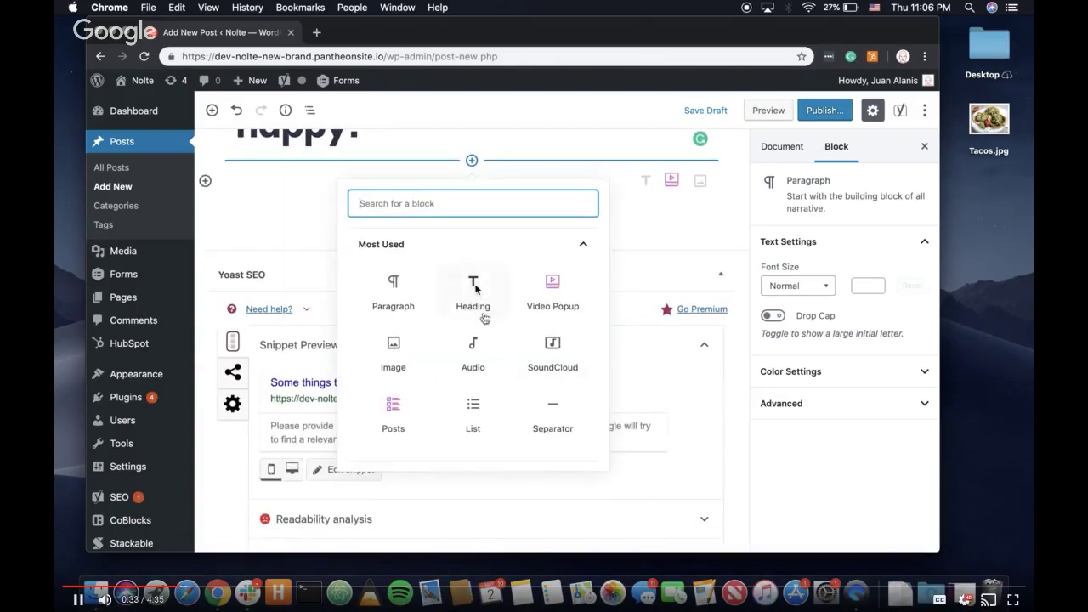
left_click(578, 246)
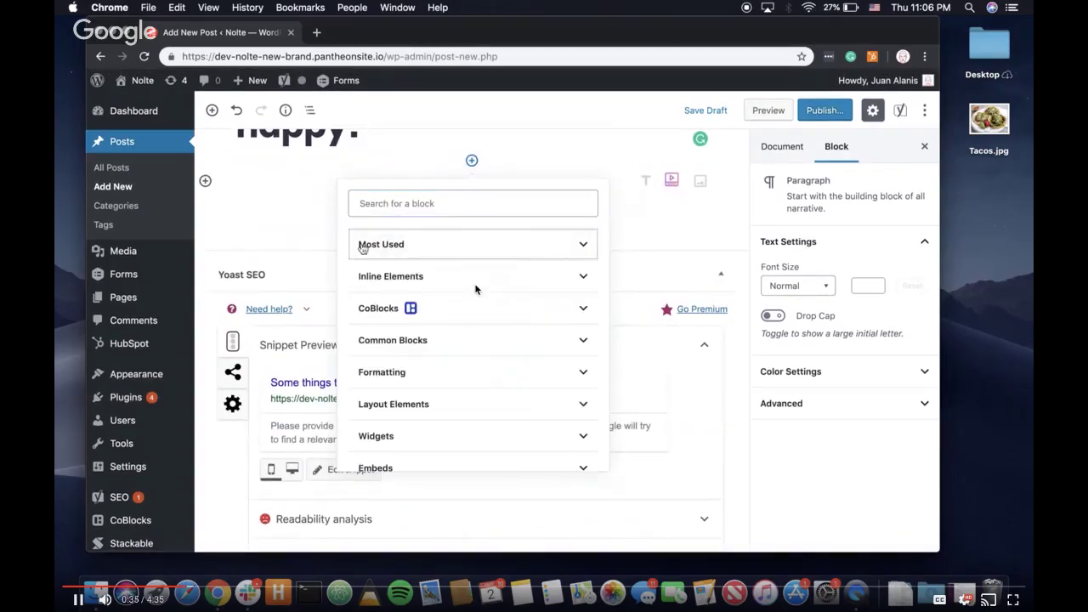
scroll(381, 280, "down", 5)
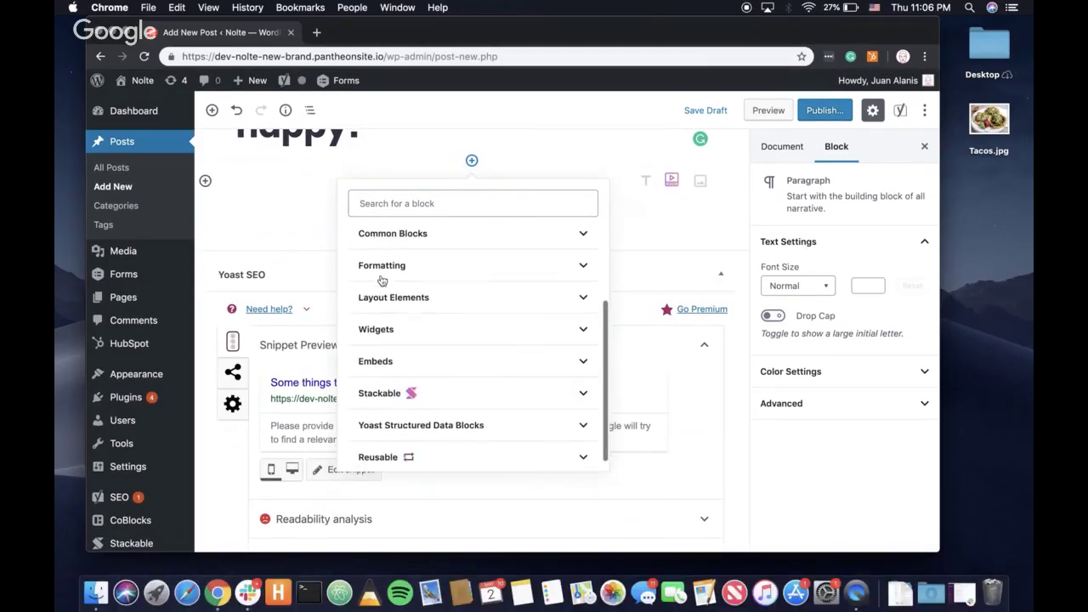
scroll(455, 266, "up", 5)
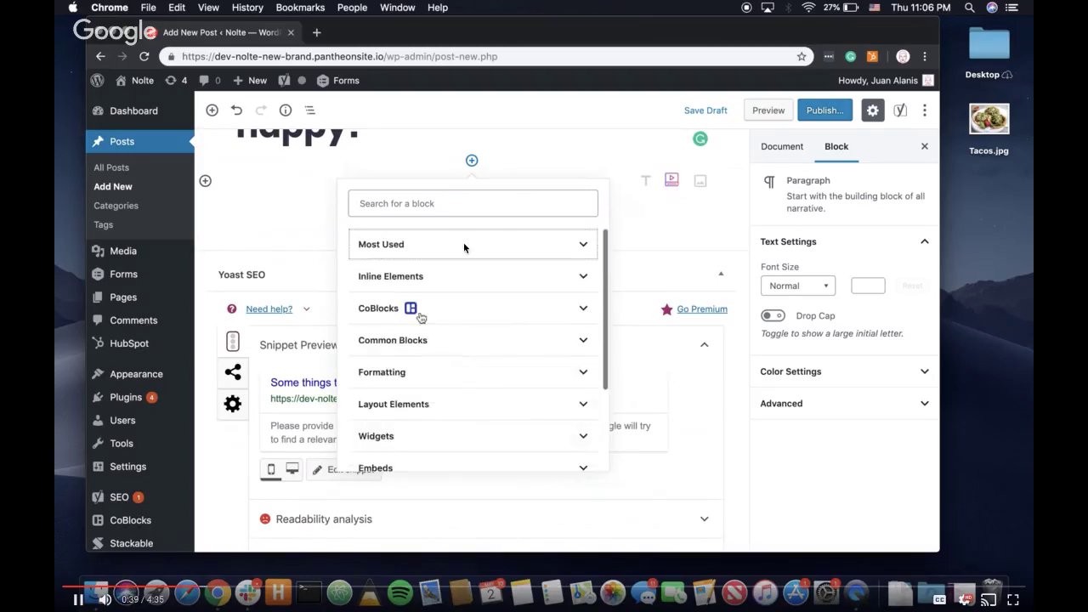
left_click(436, 255)
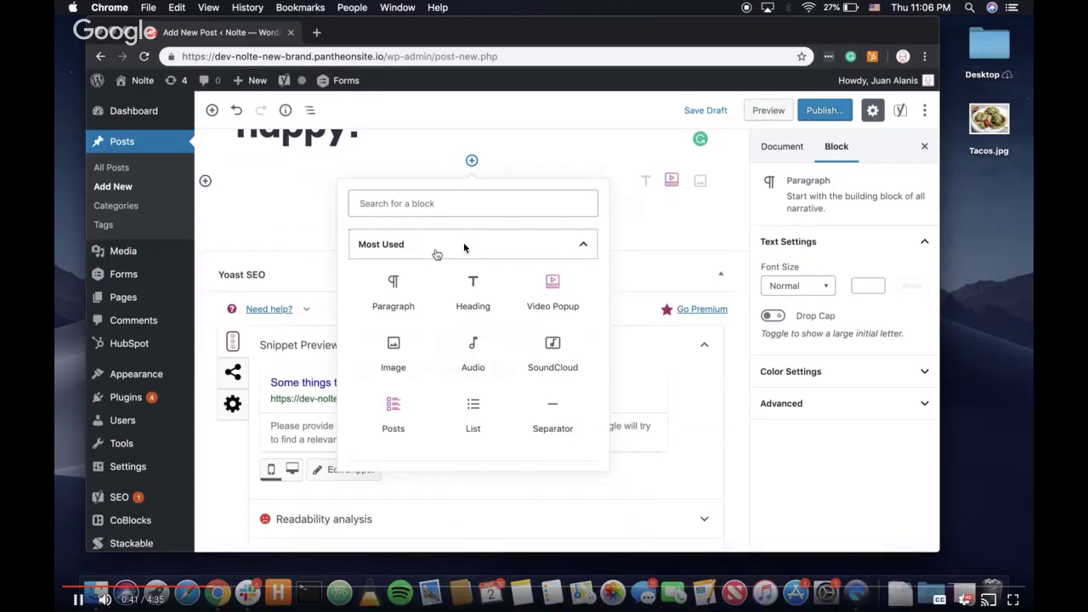
left_click(472, 289)
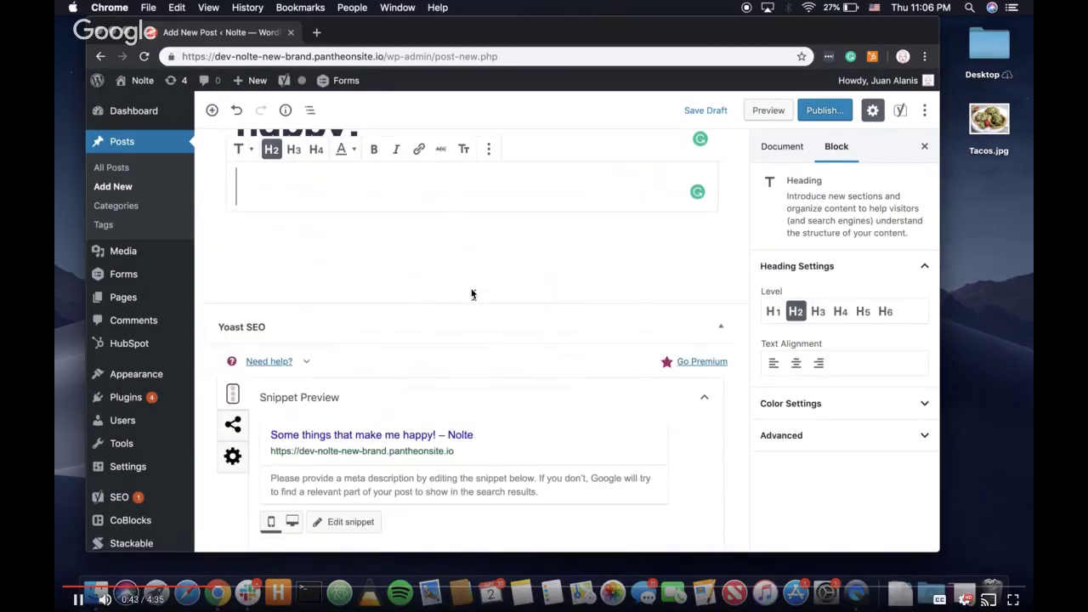
scroll(473, 294, "up", 3)
type("Game ")
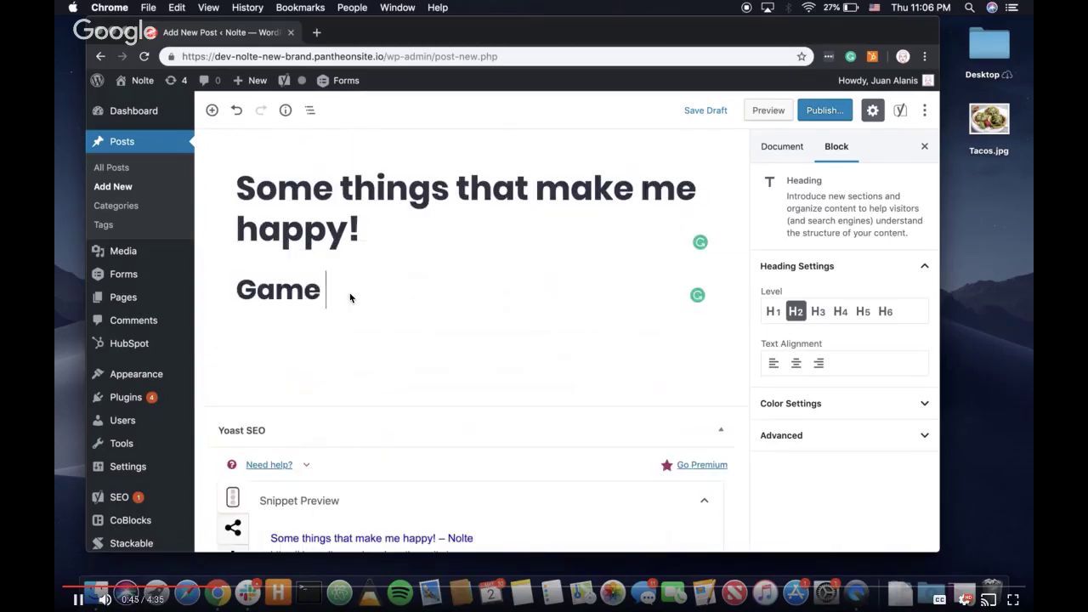
type("of Thrones")
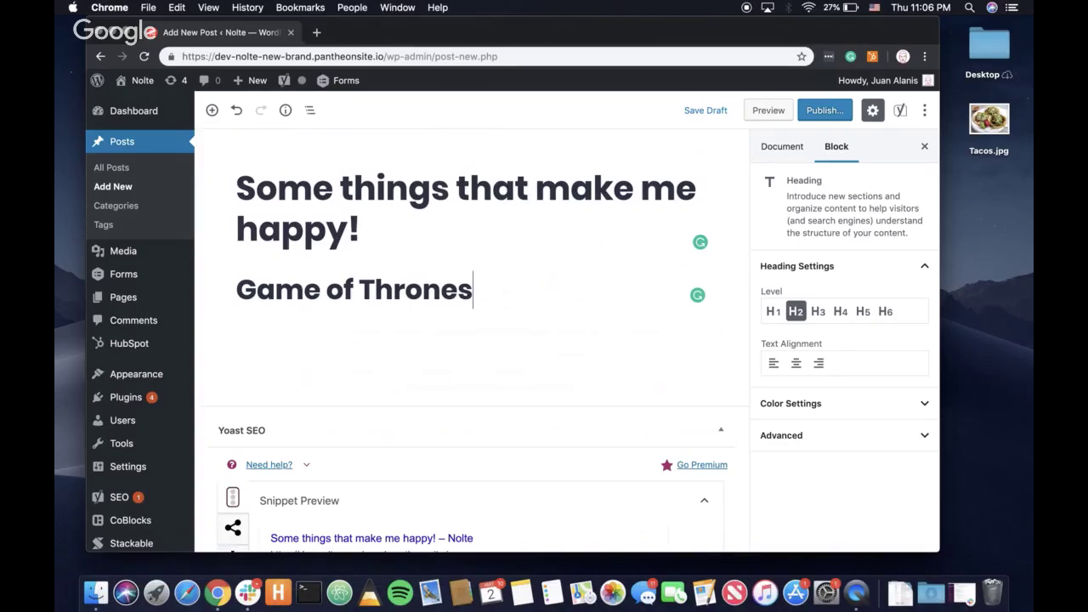
key("Return")
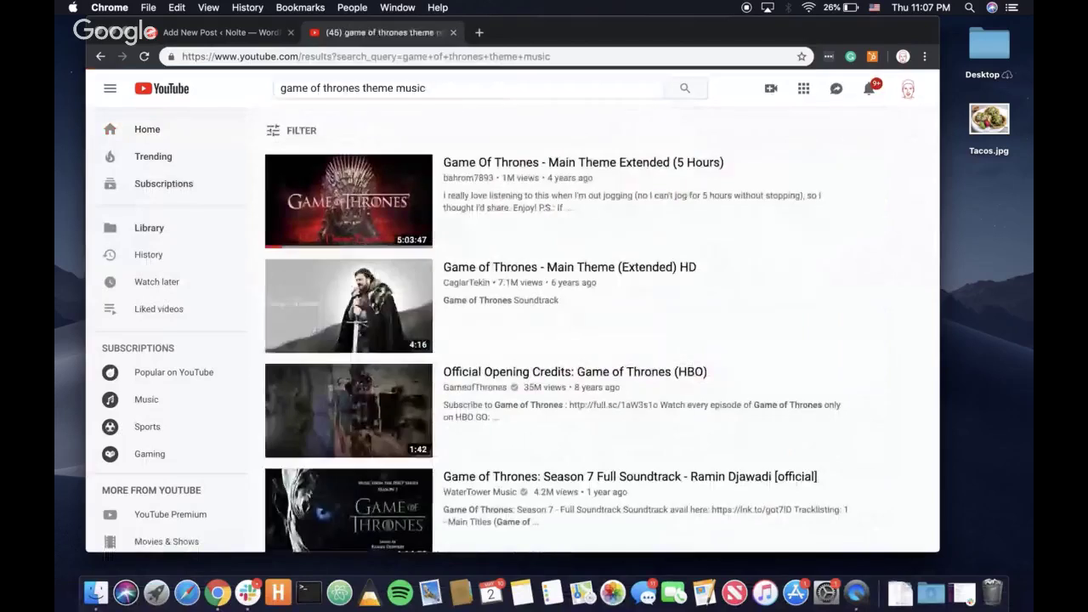
Open the Game of Thrones Main Theme Epic Orchestra Remix video and copy its URL
scroll(565, 340, "down", 5)
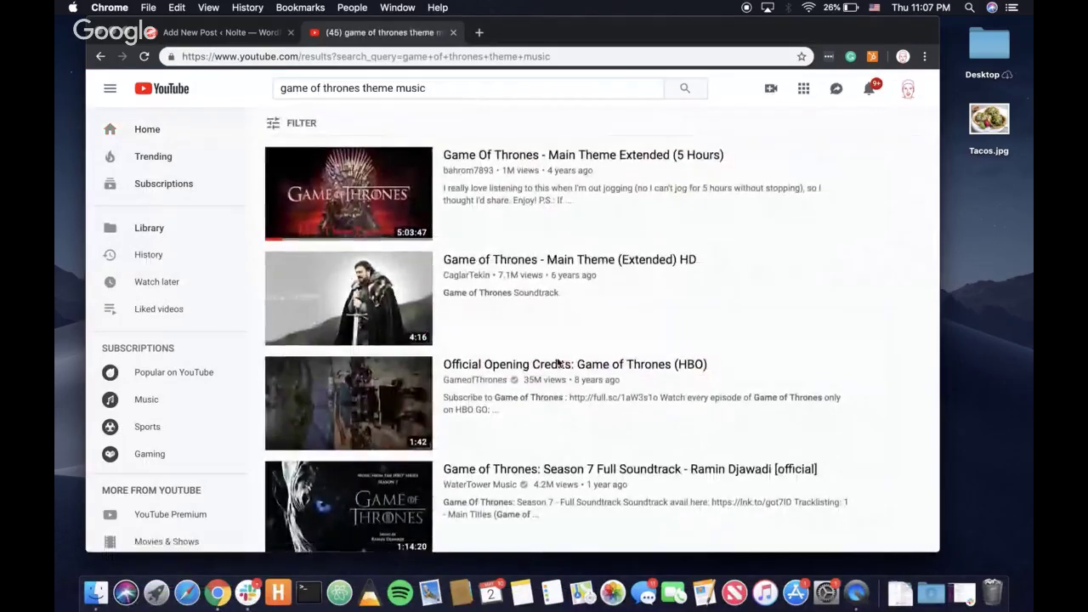
scroll(557, 363, "down", 1)
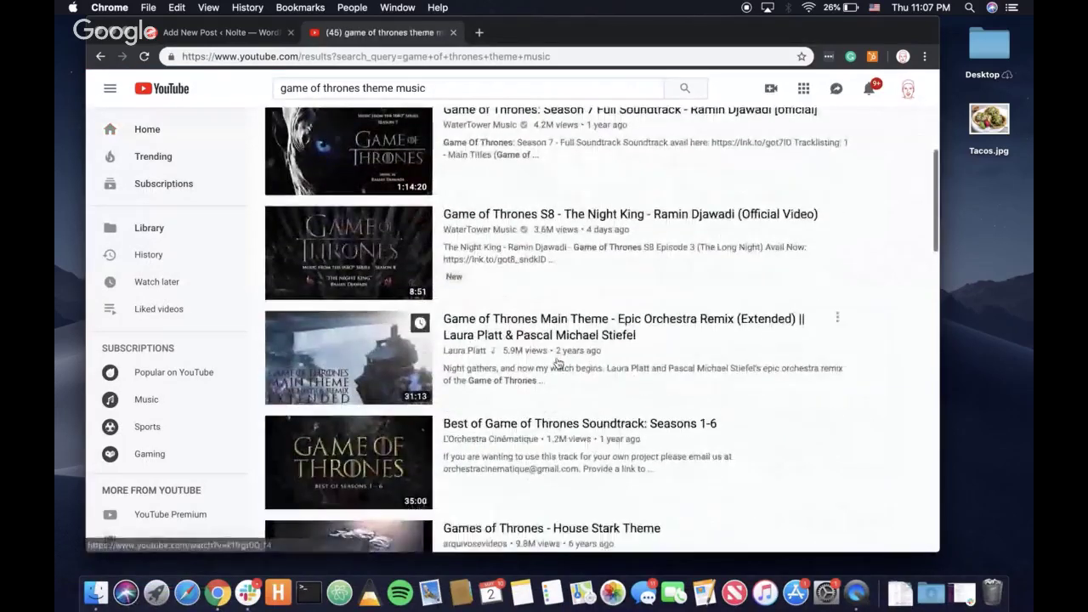
left_click(547, 323)
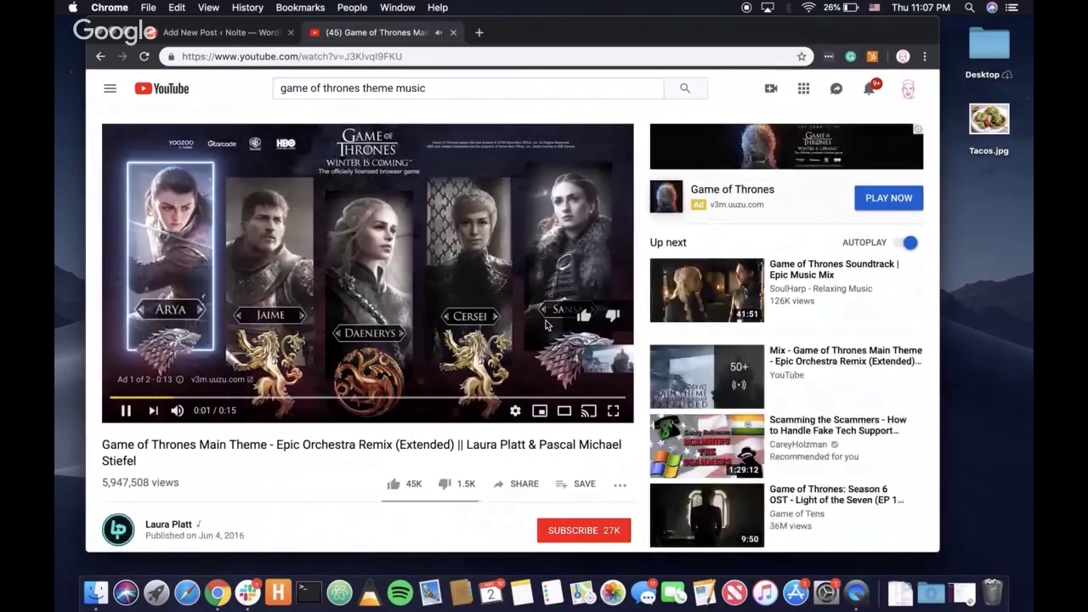
left_click(408, 57)
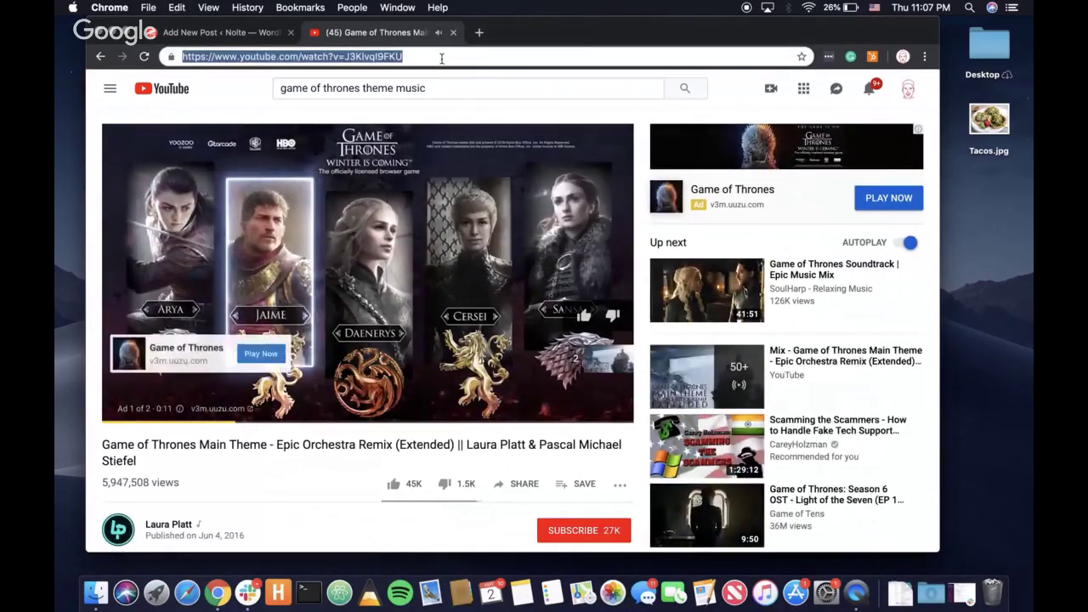
left_click(249, 34)
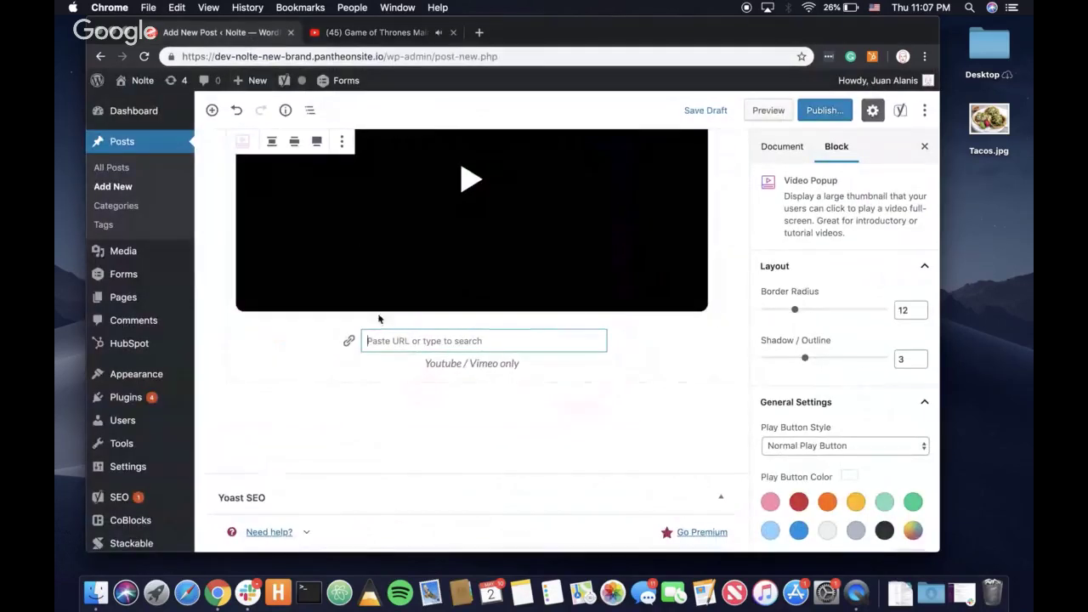
Paste the YouTube link into the Video Popup and add the paragraph 'Game of thrones rocks!'
type("https://www.youtube.com/watch?v=J3KlvqI9FKU")
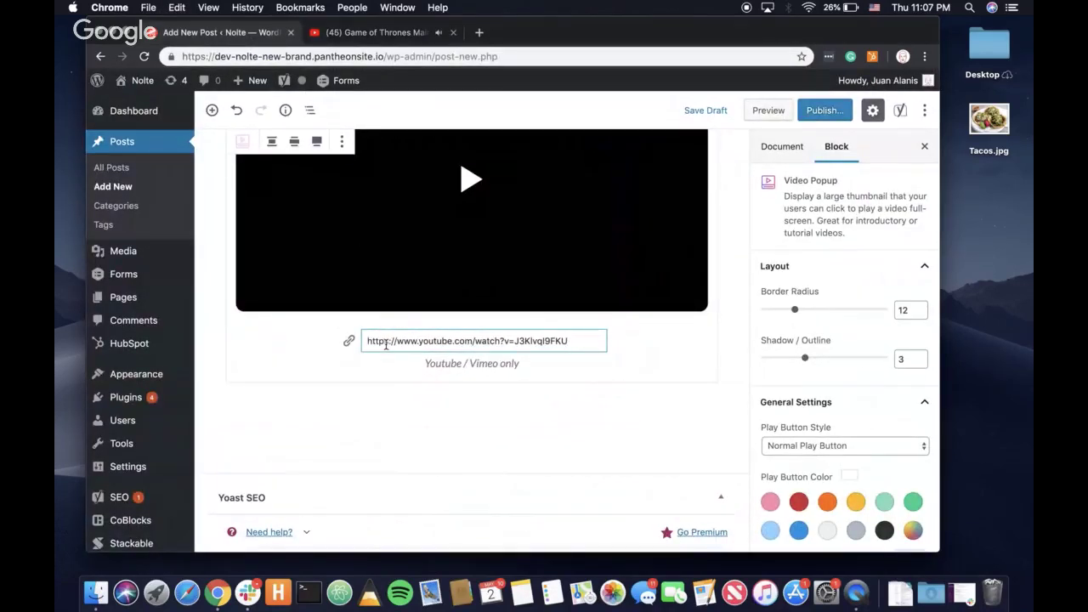
mouse_move(465, 402)
left_click(388, 408)
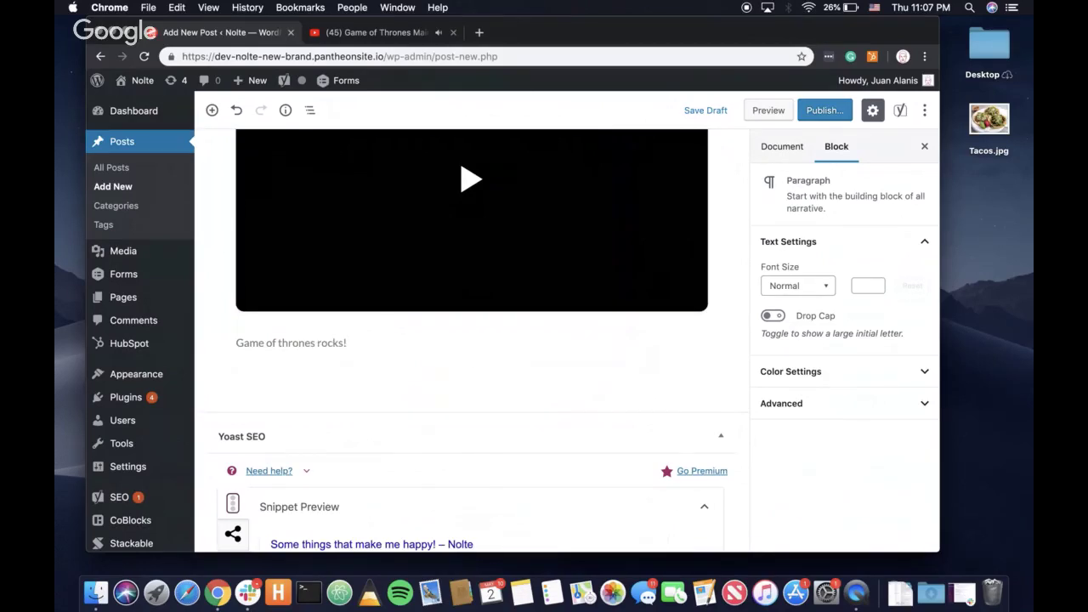
key("Return")
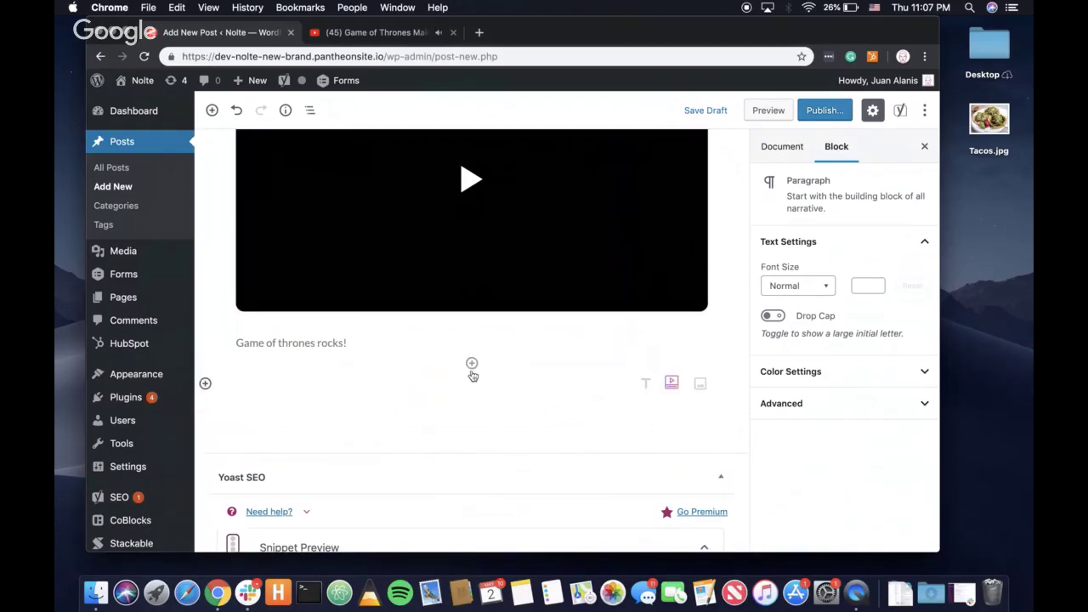
Insert a Heading block reading 'Authentic Mexican Tacos!!!!' below the paragraph
left_click(472, 363)
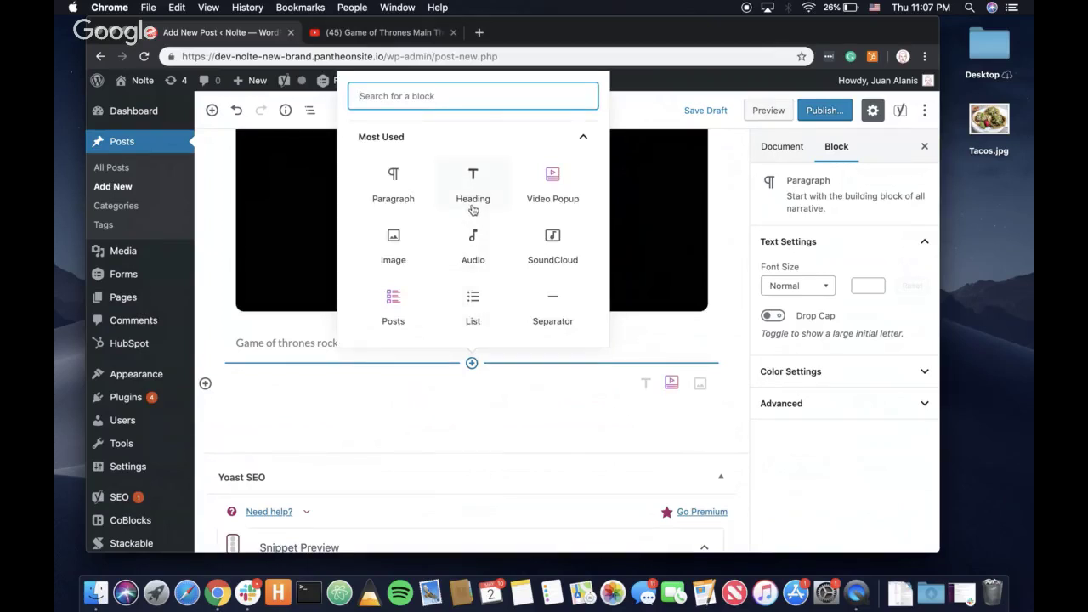
left_click(472, 206)
type("Tacos")
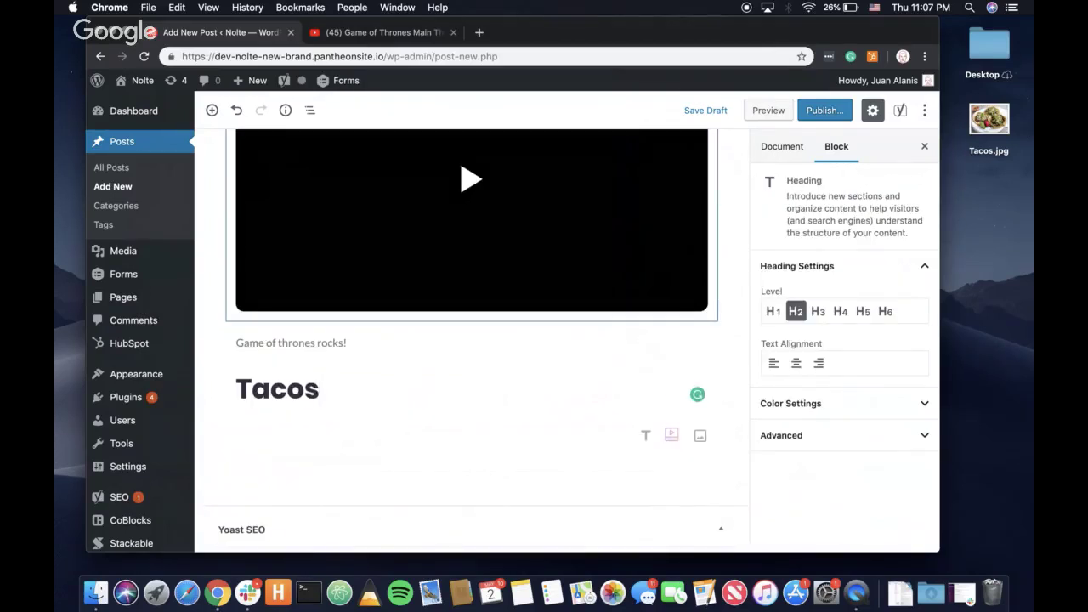
key("BackSpace")
key("BackSpace")
key("BackSpace")
key("BackSpace")
type("Au")
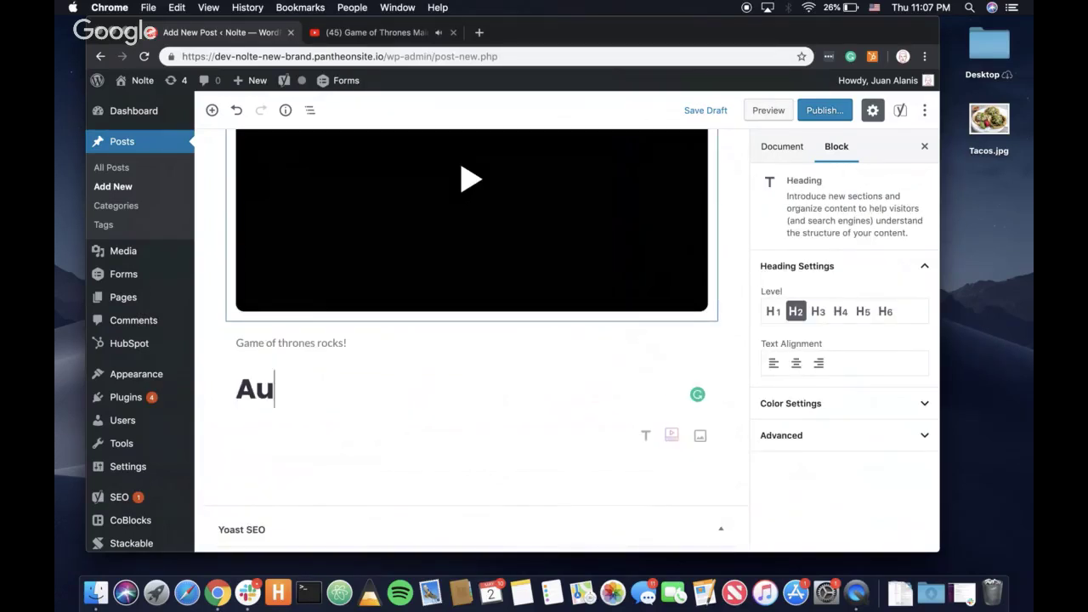
type("thentic Mexican ")
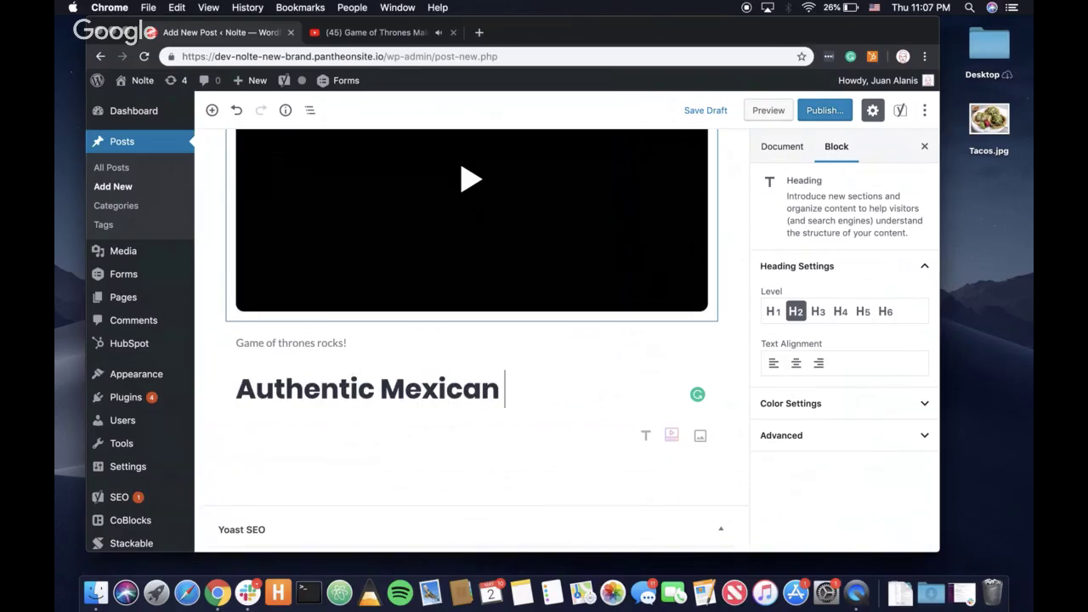
type("Tacos!!!!")
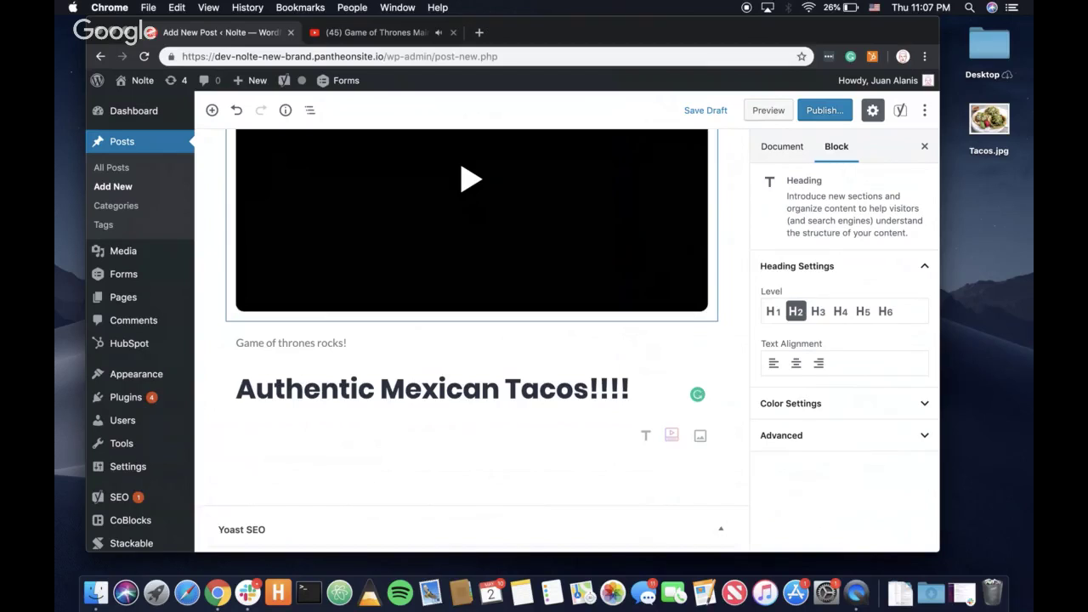
key("Return")
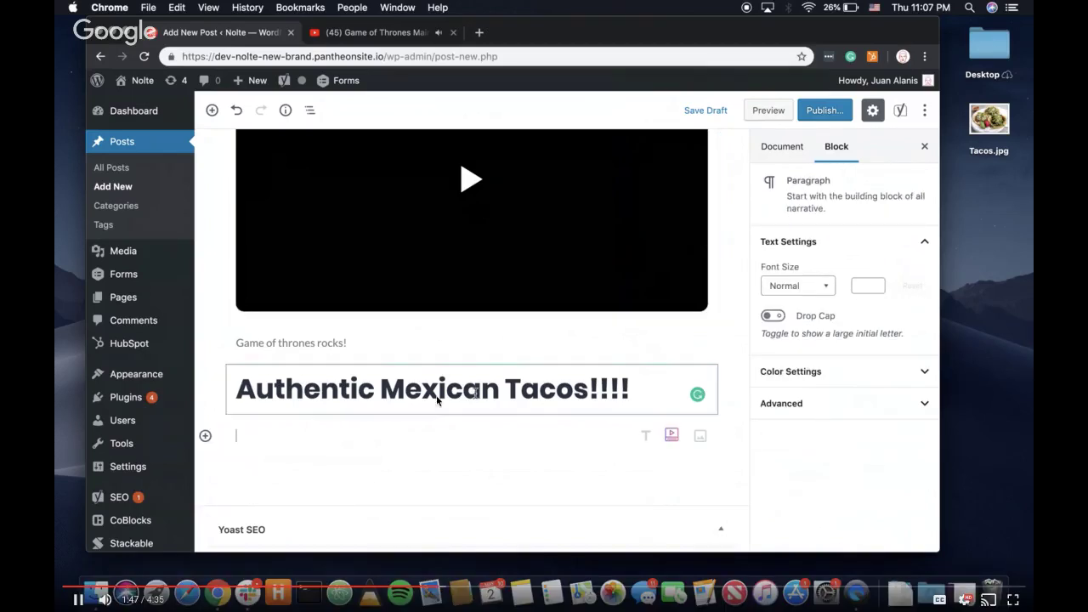
Add an Image block with Tacos.jpg under the heading, captioned 'Yumm!!!!'
left_click(471, 415)
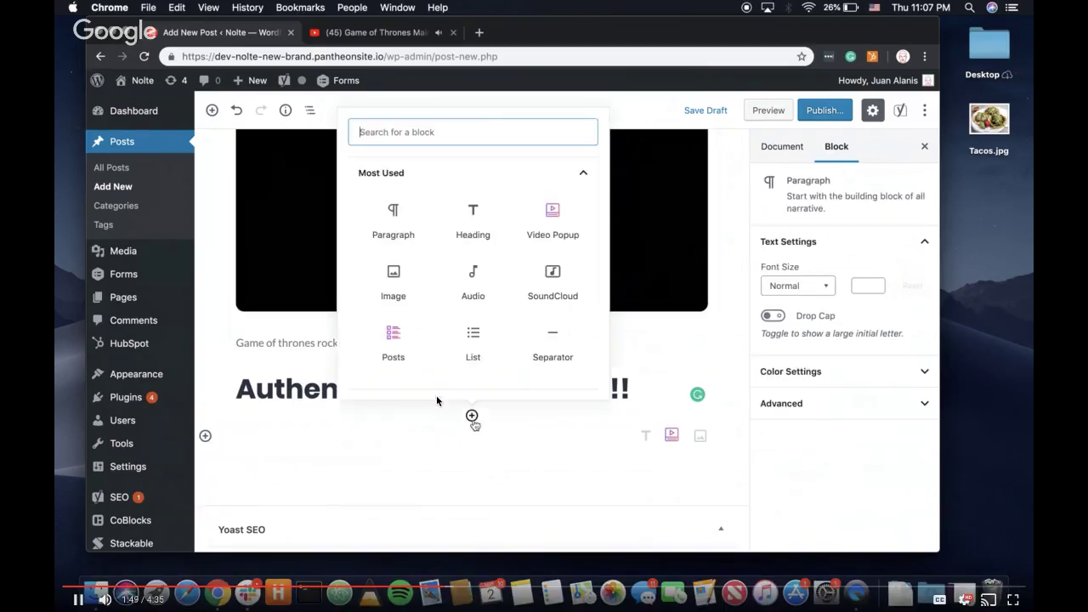
left_click(395, 293)
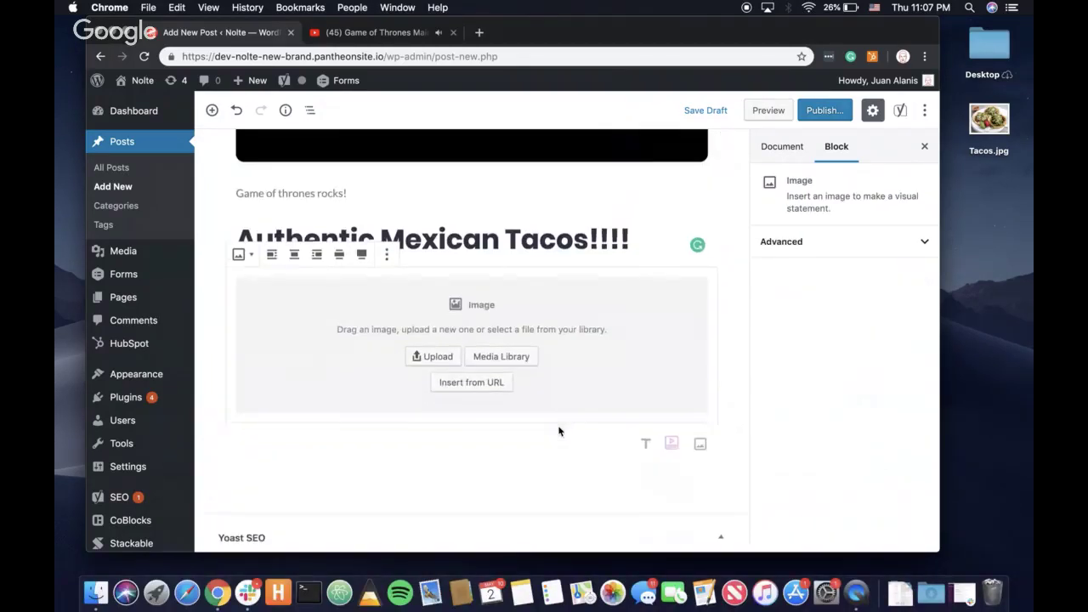
left_click_drag(990, 120, 506, 352)
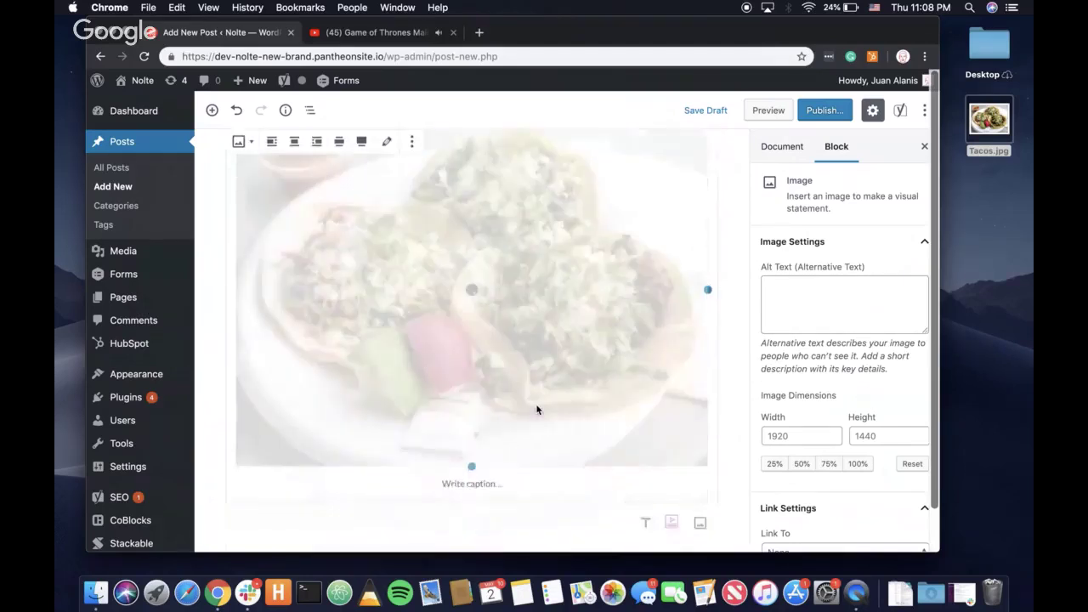
scroll(536, 411, "down", 5)
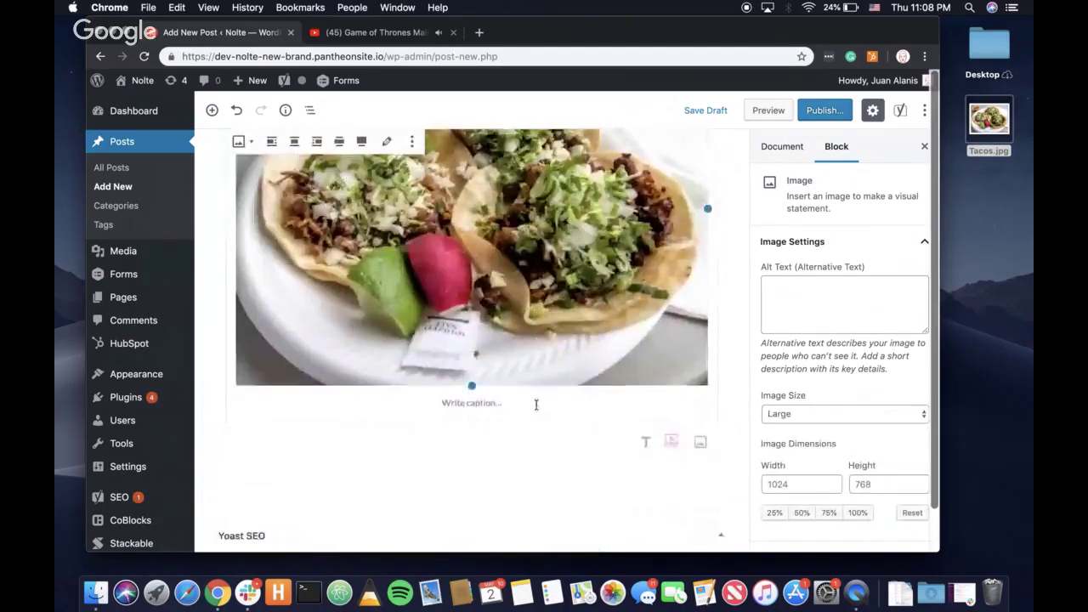
left_click(500, 404)
type("Yumm!!!!")
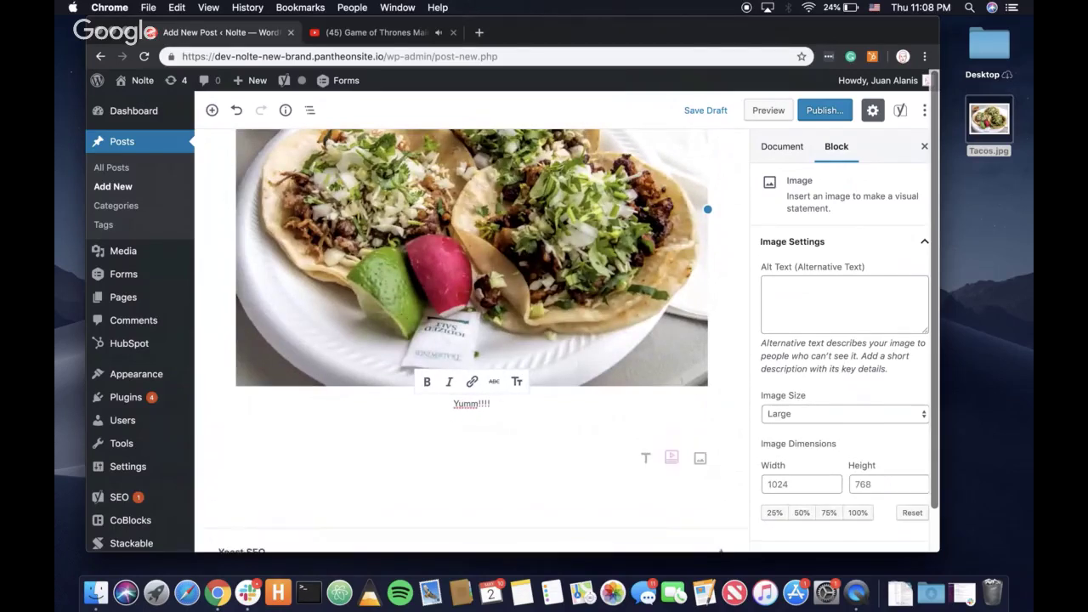
left_click(205, 458)
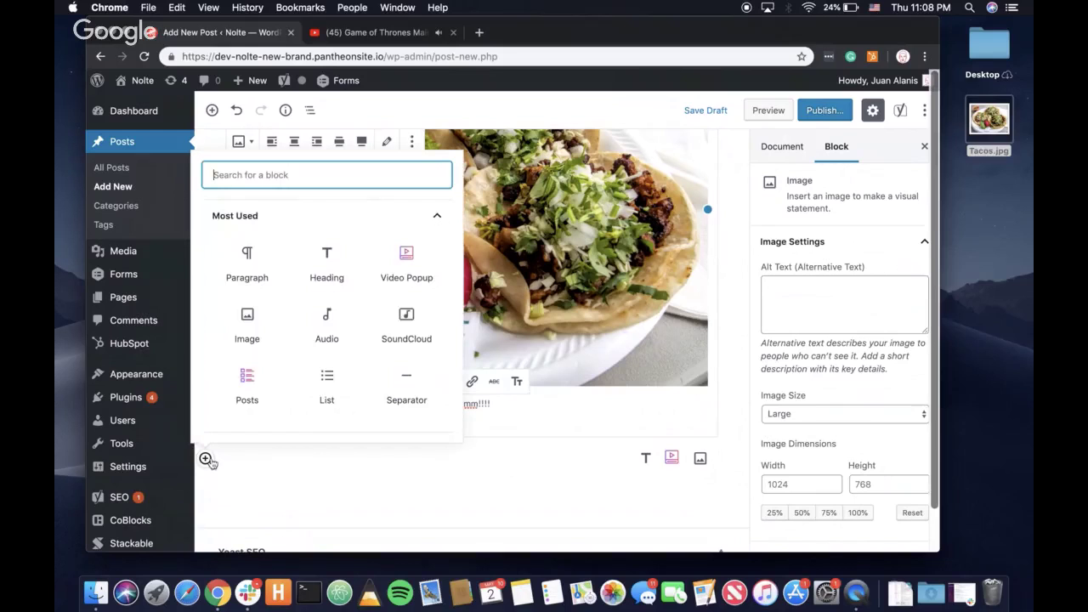
Add a 'Music' heading below the tacos photo
left_click(327, 259)
type("Music")
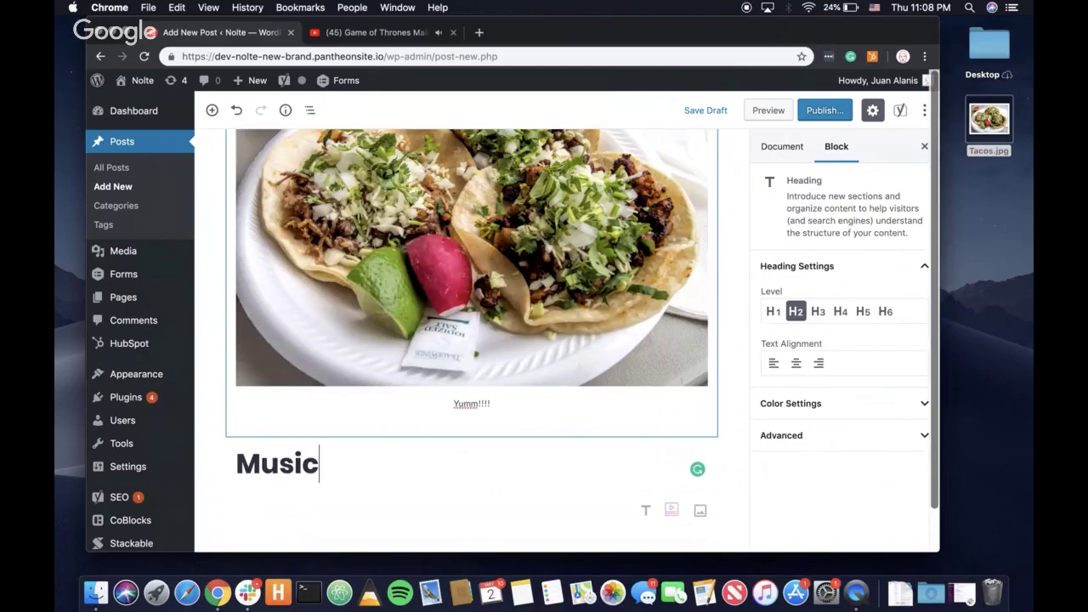
key("Return")
Insert an empty SoundCloud embed block below the Music heading
scroll(366, 400, "down", 3)
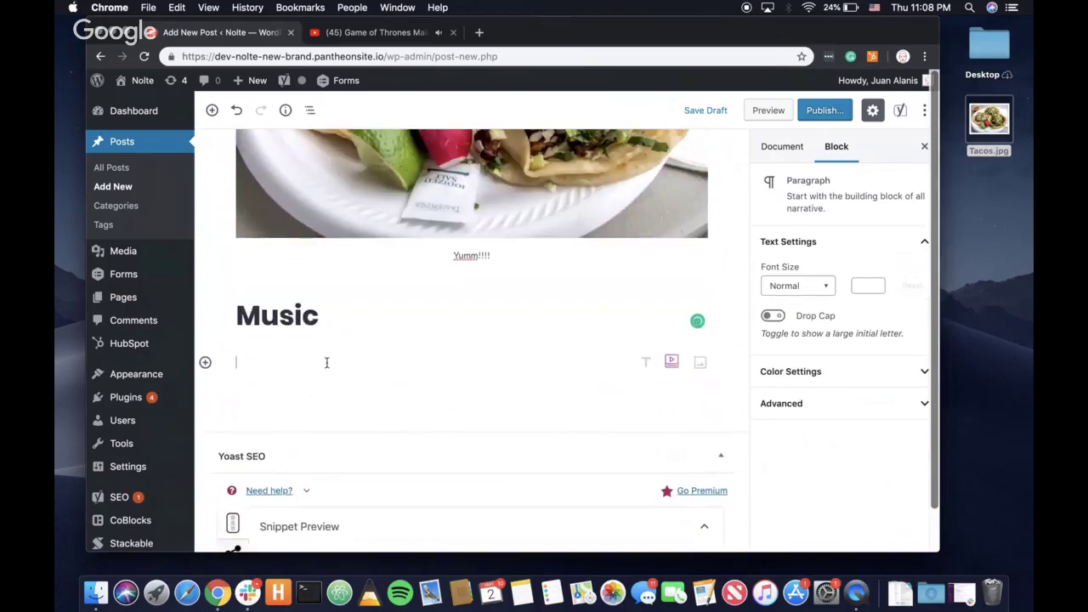
left_click(471, 343)
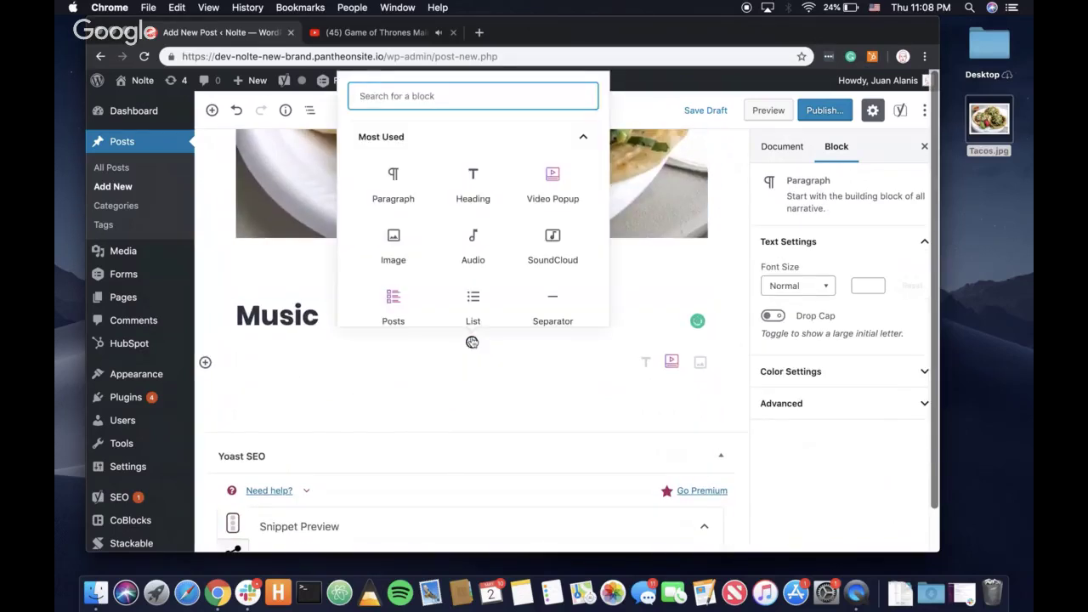
left_click(538, 246)
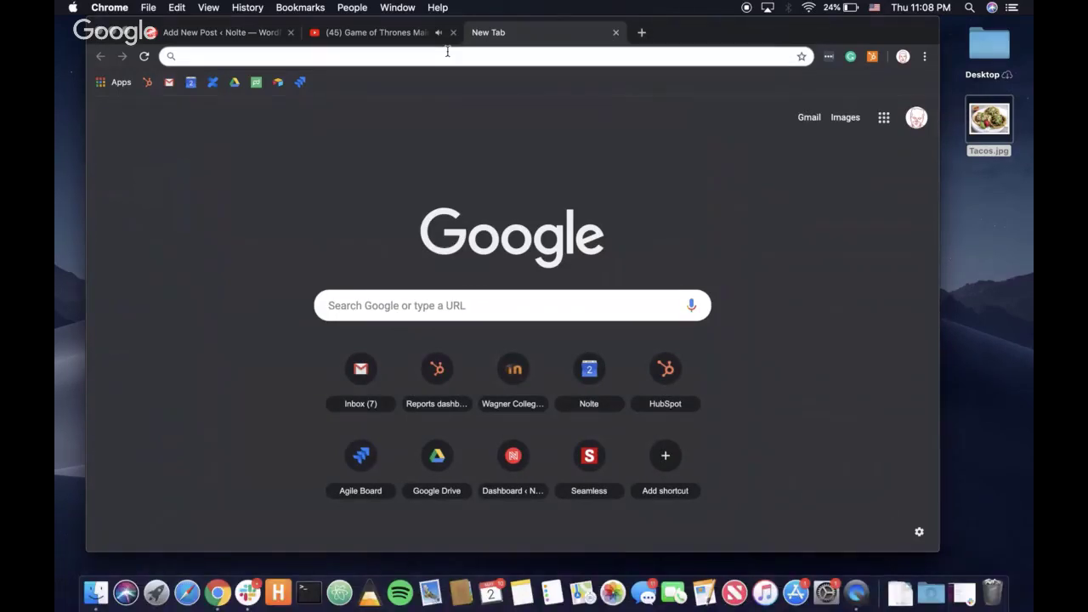
Search the web for SoundCloud and open soundcloud.com
type("soundlcoud")
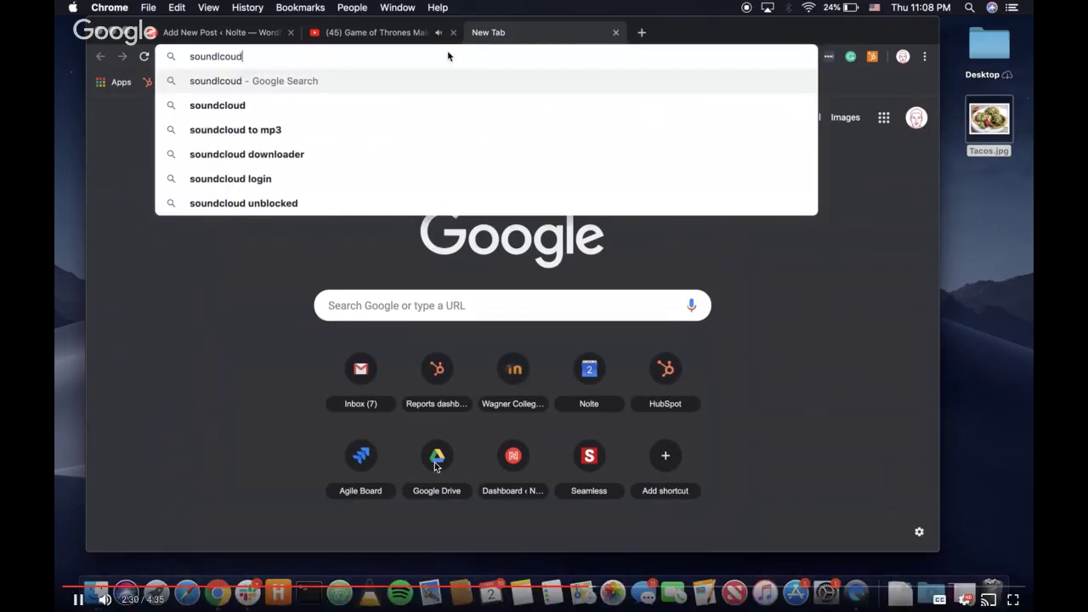
key("Return")
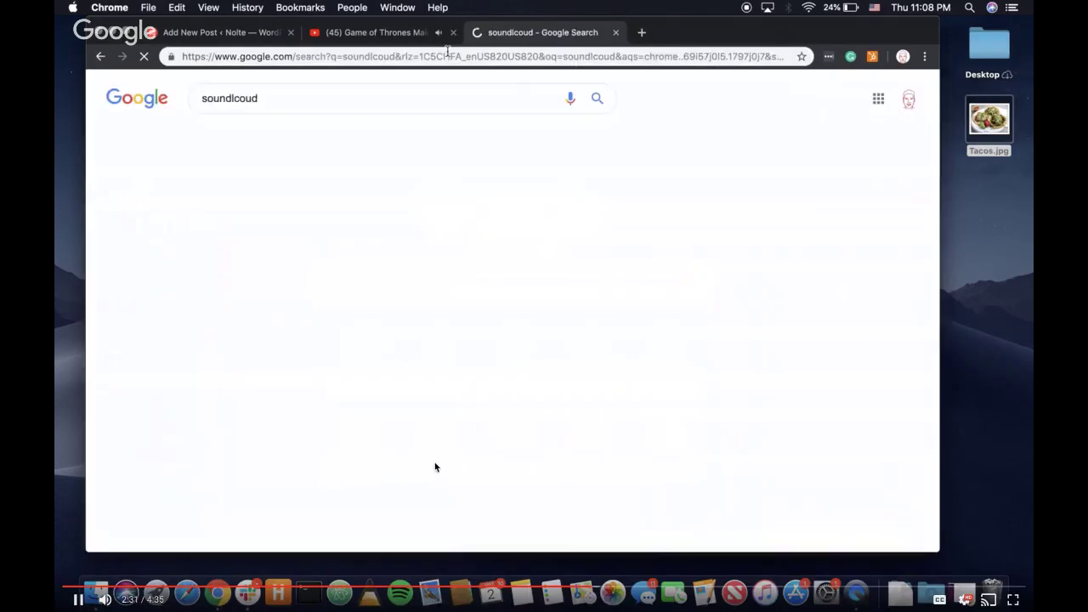
left_click(352, 243)
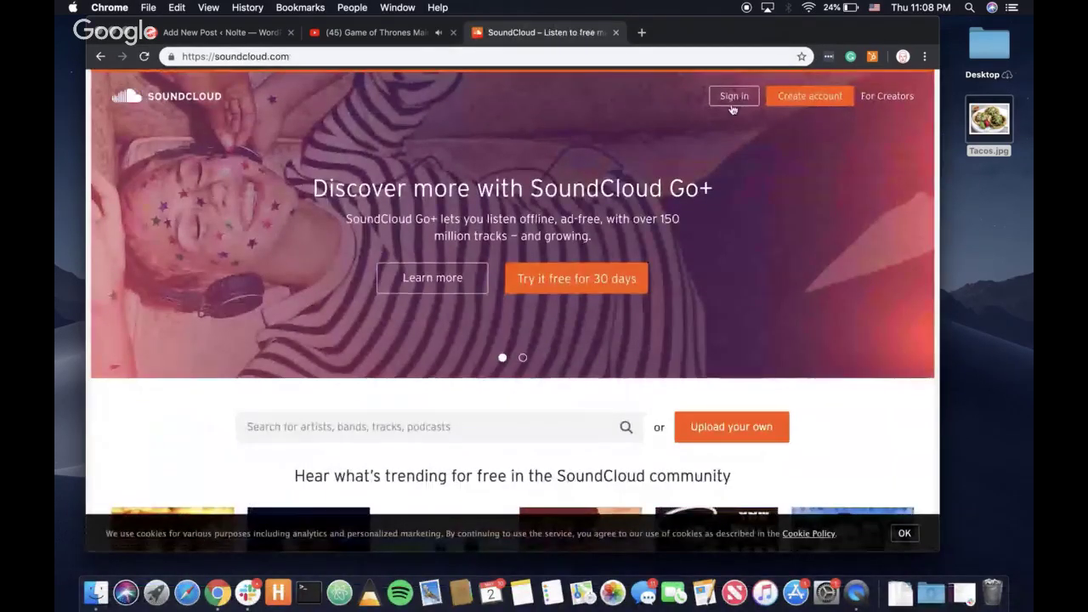
scroll(631, 312, "down", 3)
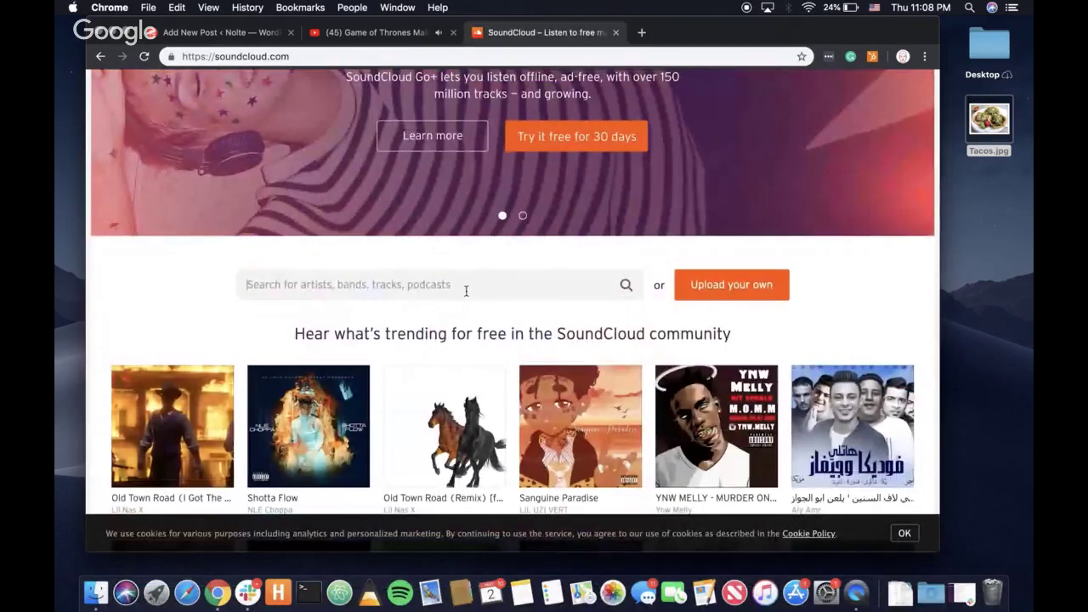
Search 'jimi hendrix' and select the share link for Purple Haze
left_click(466, 290)
type("jimi")
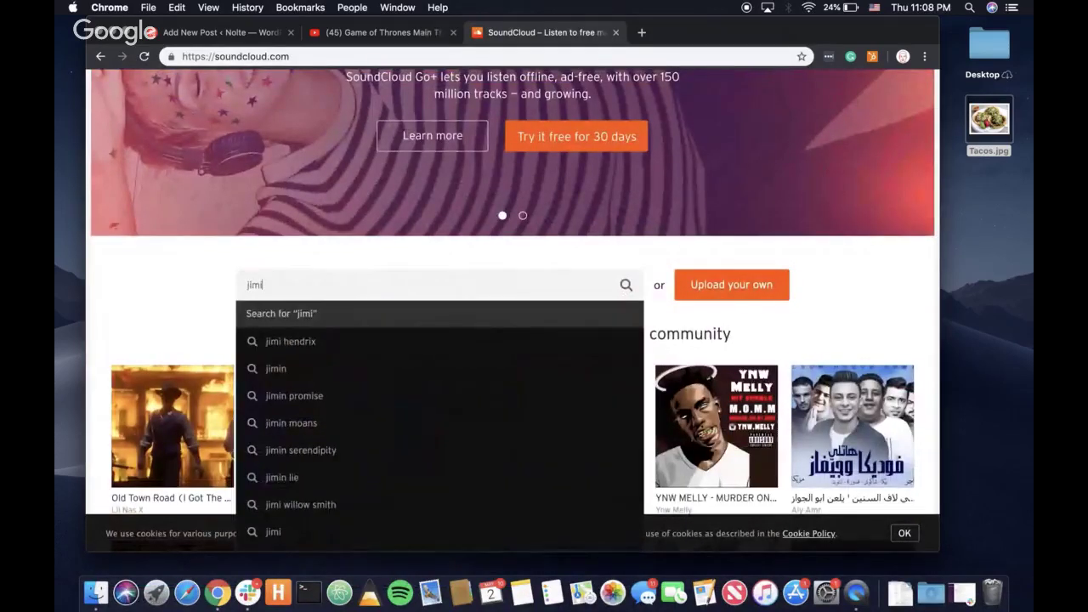
key("Down")
key("Return")
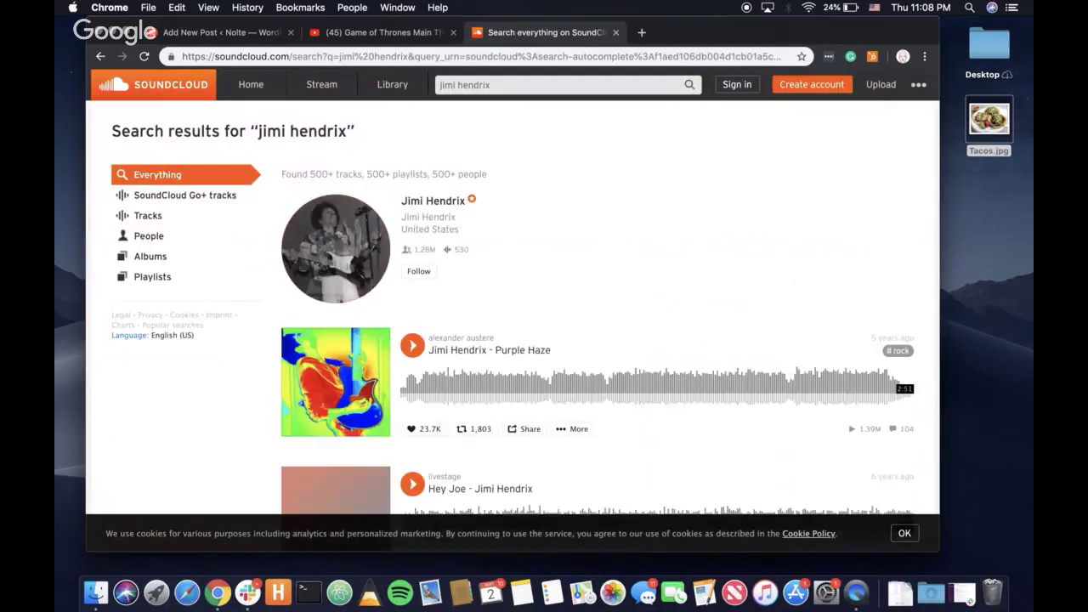
left_click(515, 430)
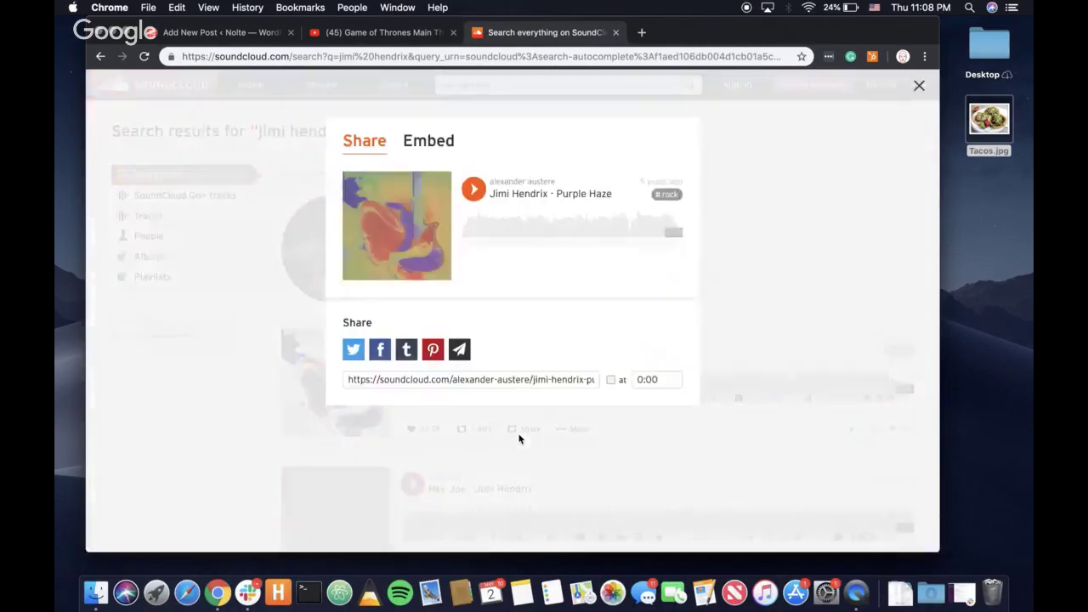
left_click(505, 384)
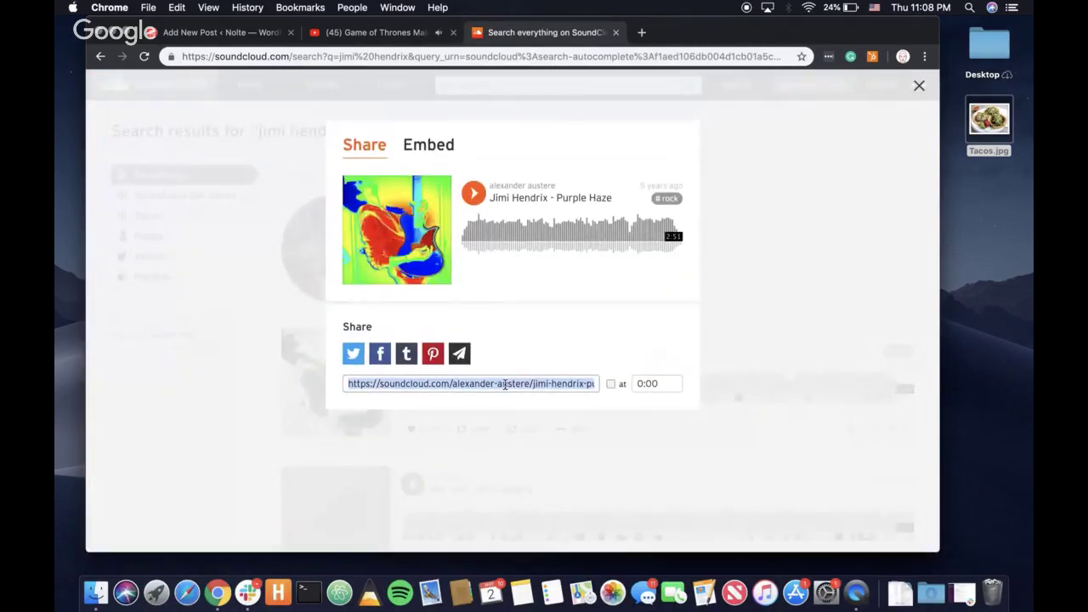
left_click(224, 36)
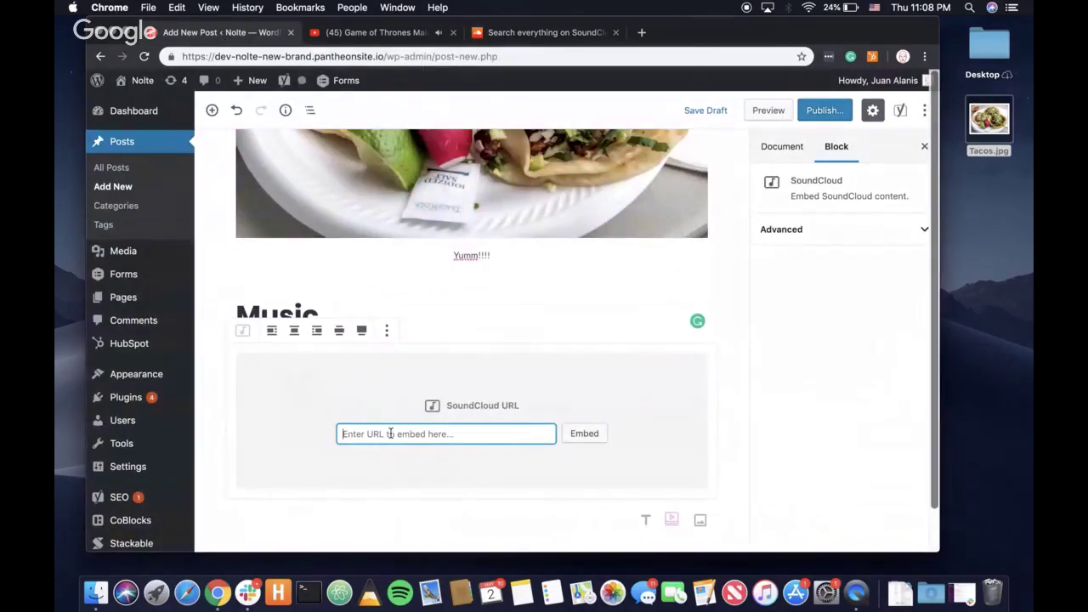
Paste the SoundCloud link and embed 'Jimi Hendrix - Purple Haze' under Music
type("https://soundcloud.com/alexander-austere/jimi-hendrix-purple-haze")
left_click(567, 435)
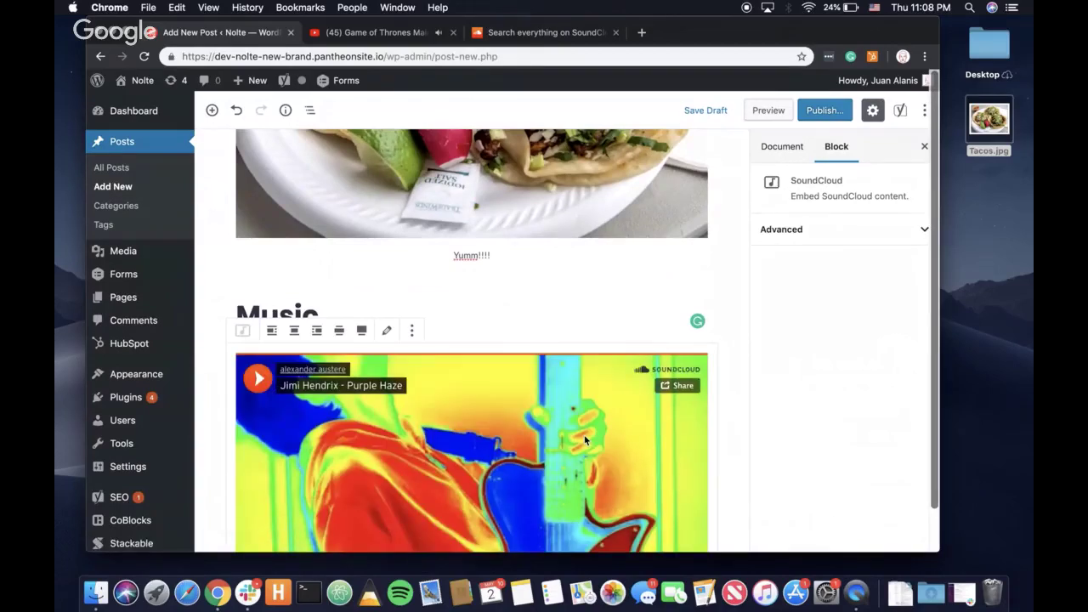
scroll(584, 434, "down", 6)
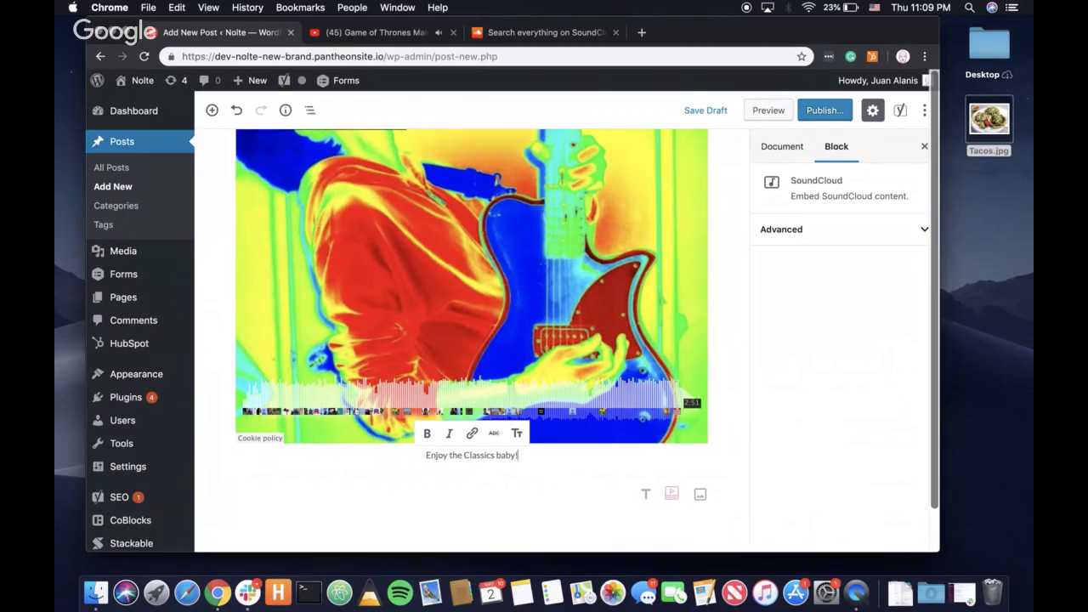
mouse_move(585, 501)
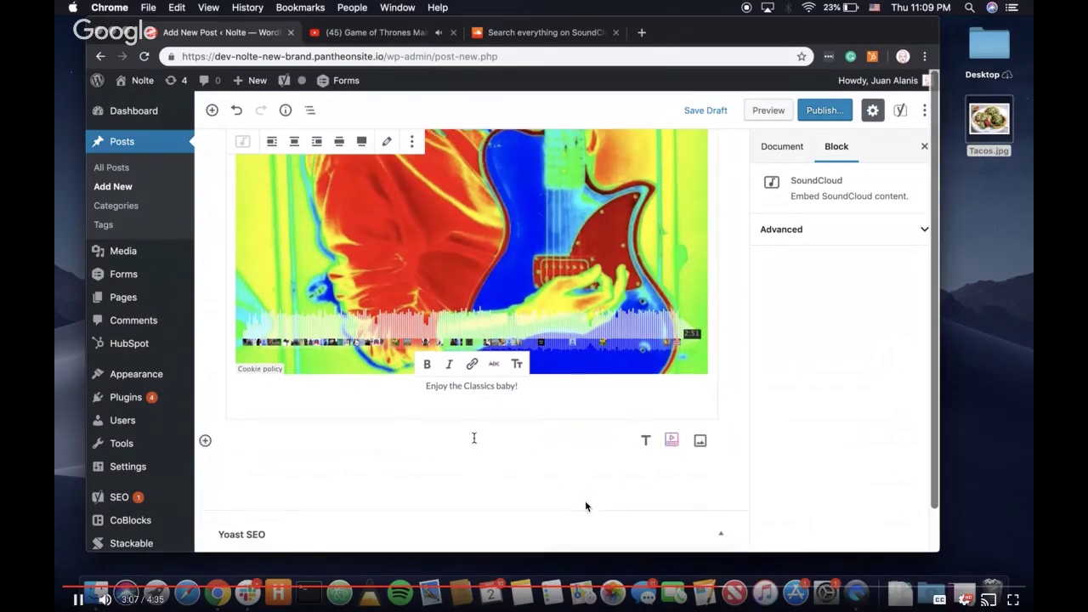
Add a heading 'Check out some more work from our team!' followed by a new paragraph
left_click(205, 440)
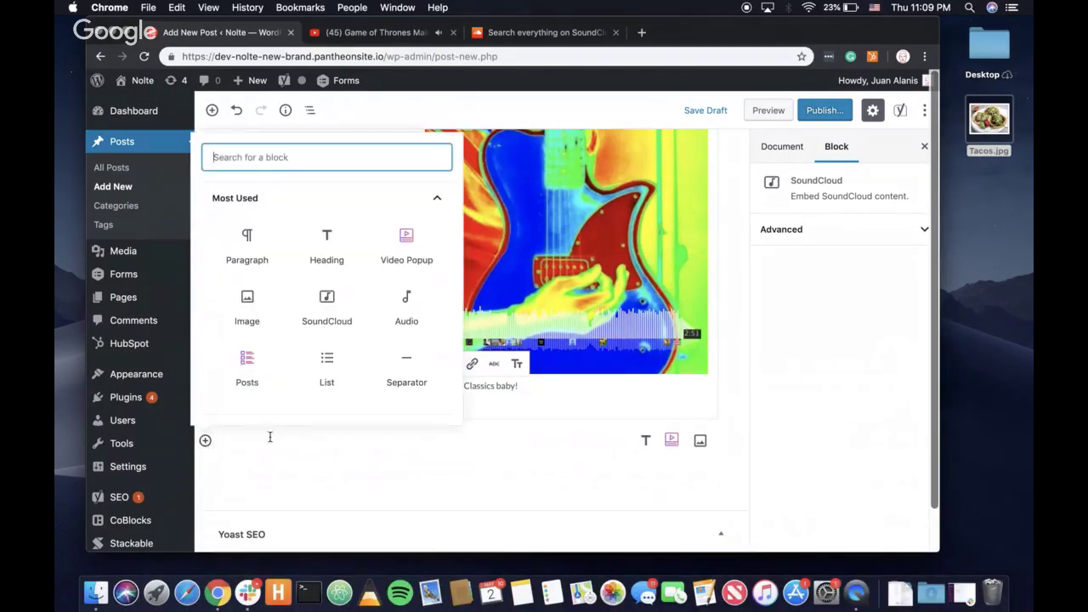
left_click(327, 247)
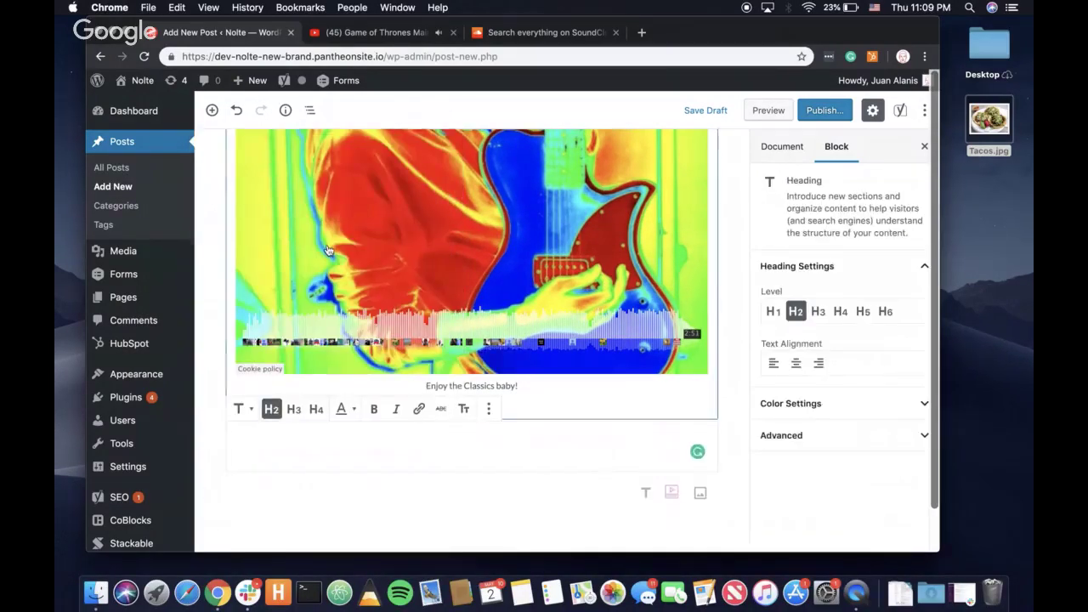
type("Check out ")
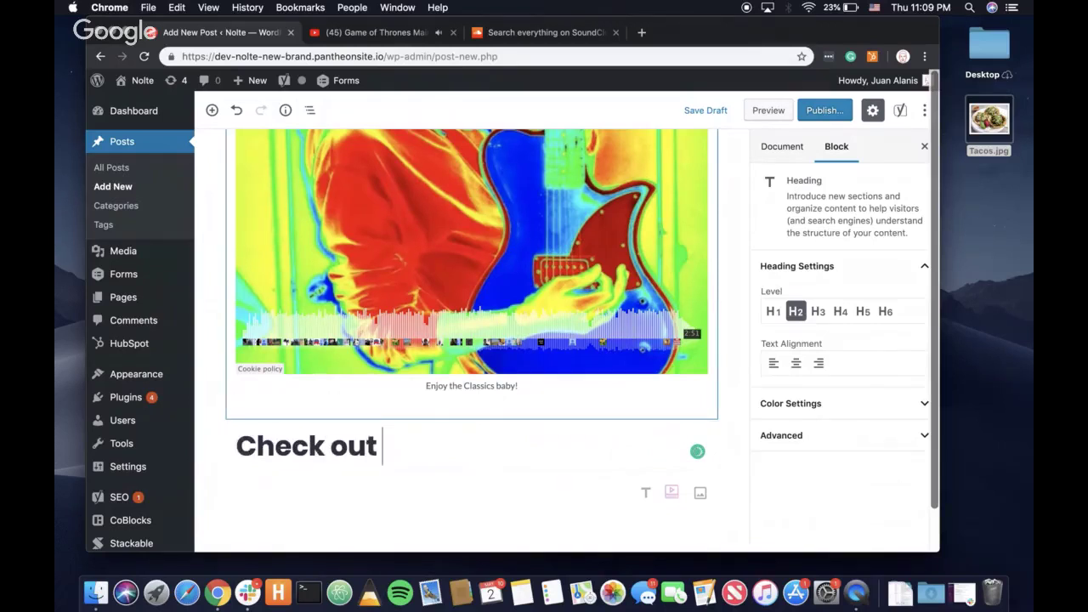
type("some more work ")
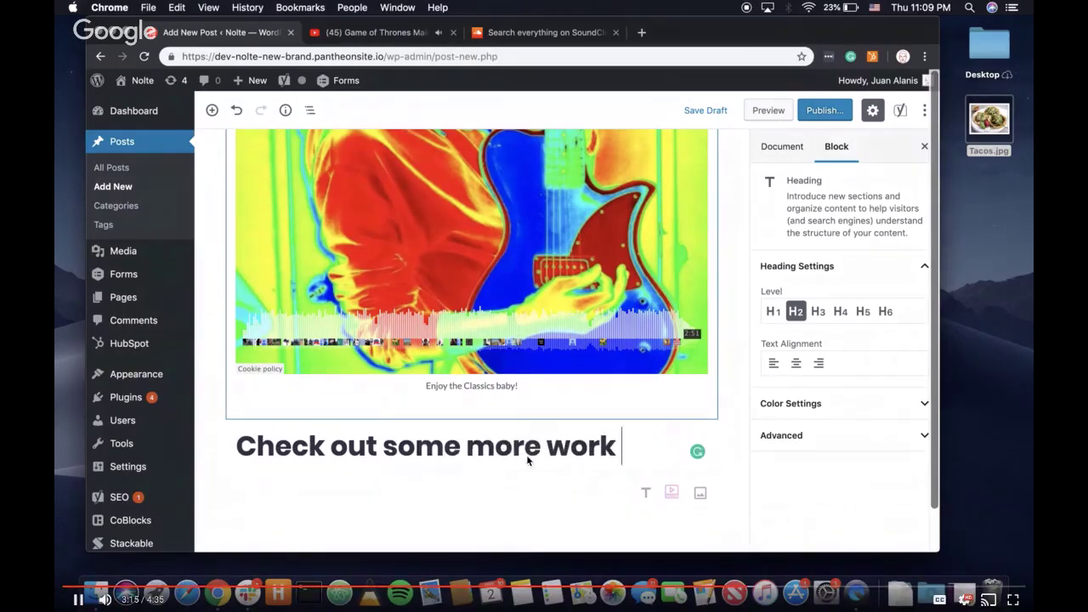
type("from our te")
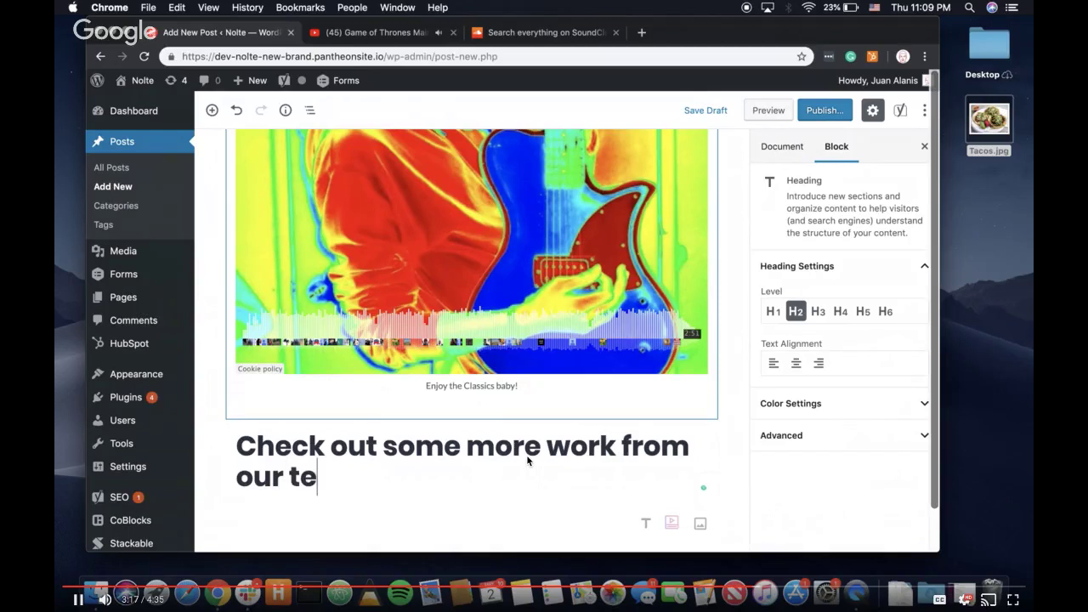
type("am!")
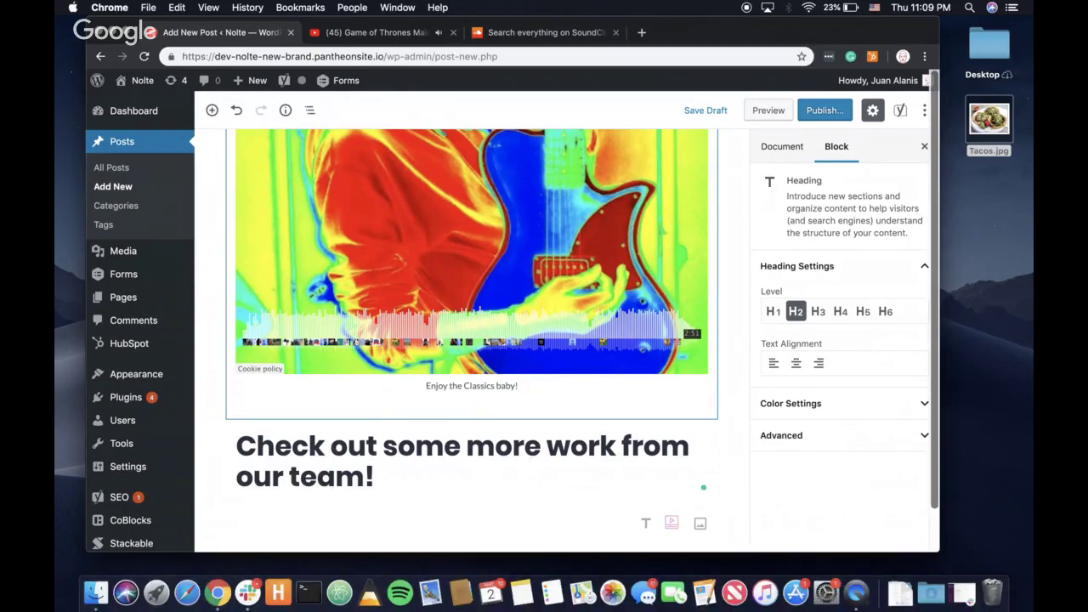
key("Return")
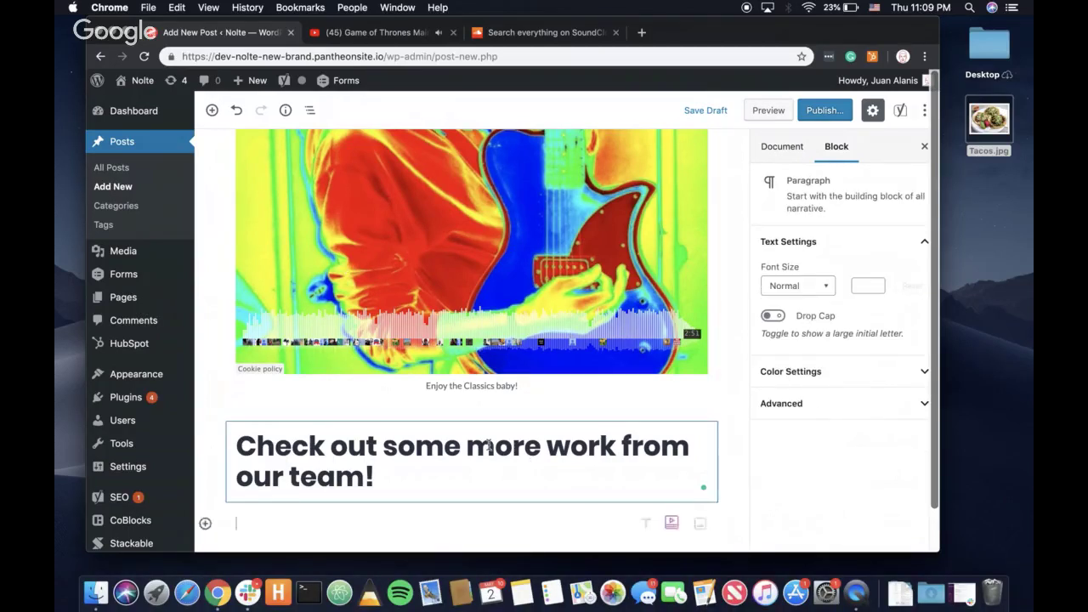
Insert a Posts grid block of recent team posts below the new heading
scroll(488, 444, "down", 3)
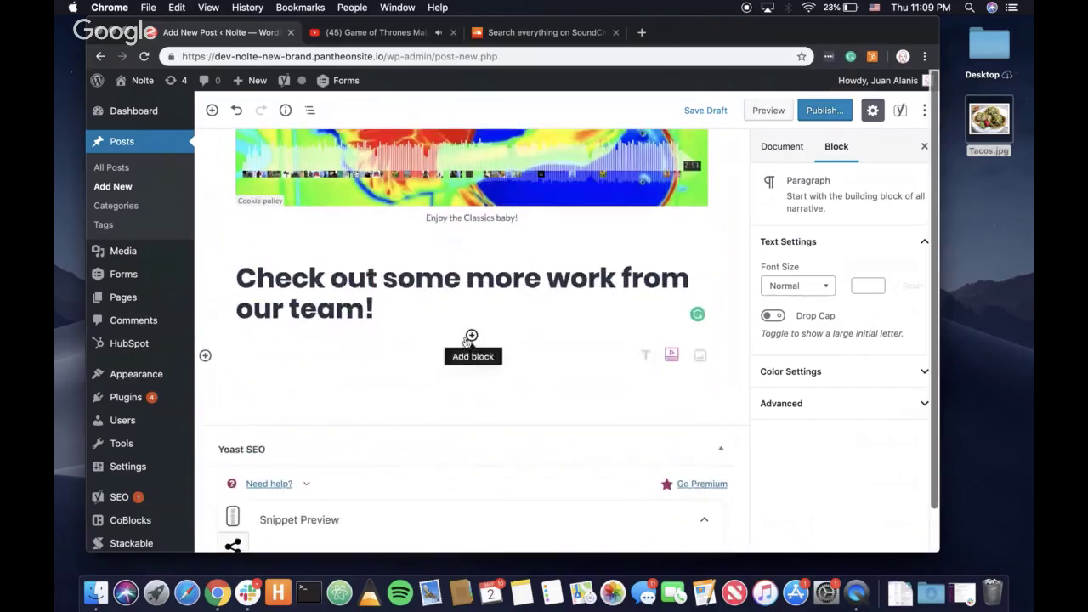
left_click(466, 340)
scroll(463, 304, "down", 2)
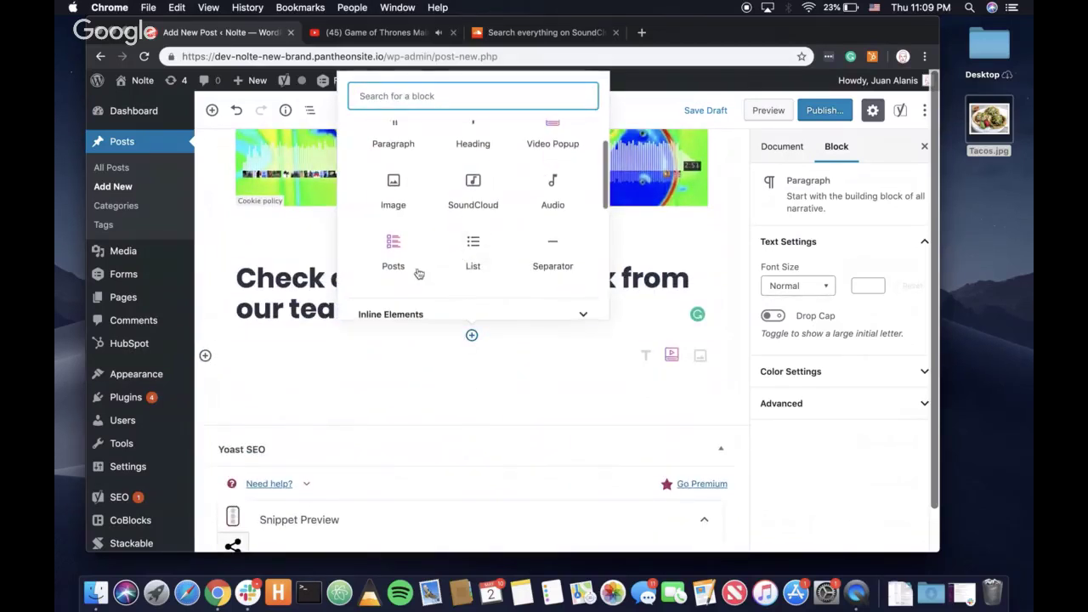
left_click(407, 267)
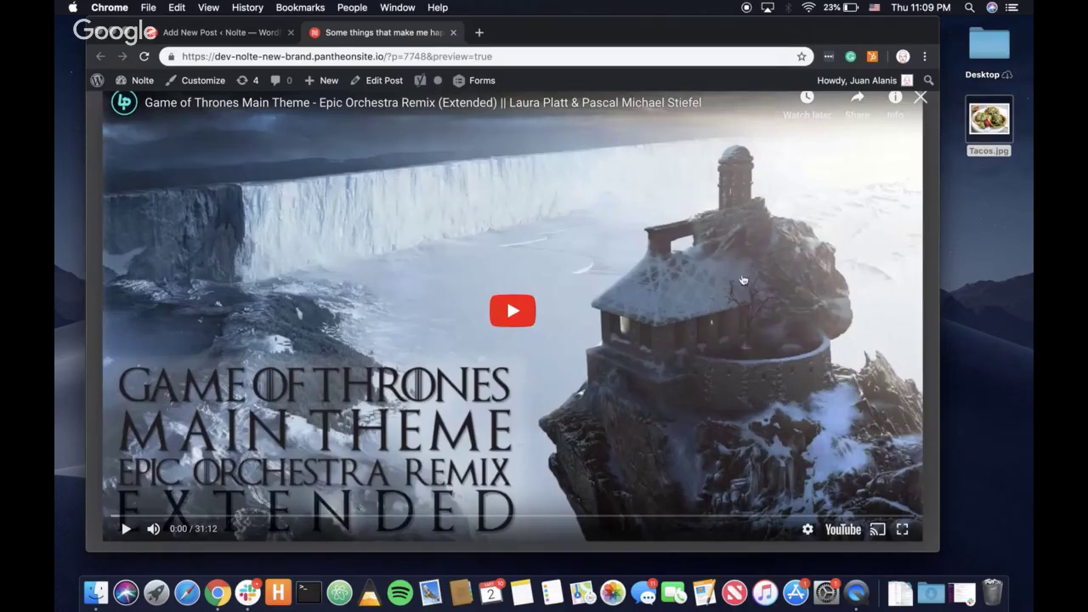
Close the Game of Thrones video popup and scroll down through the post preview
left_click(922, 101)
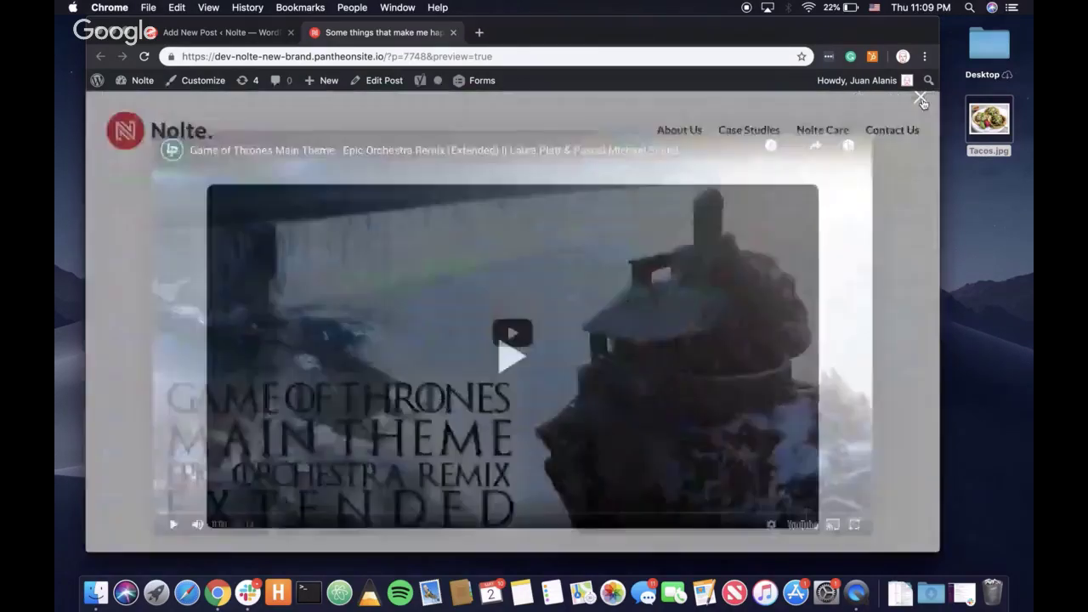
scroll(710, 348, "down", 5)
scroll(711, 349, "down", 3)
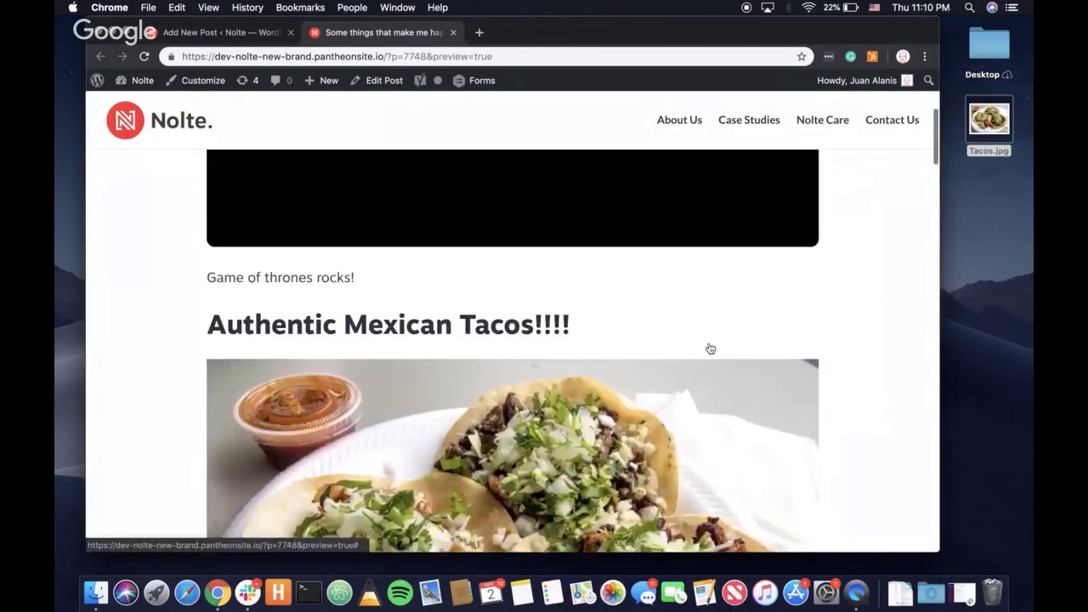
scroll(711, 348, "down", 10)
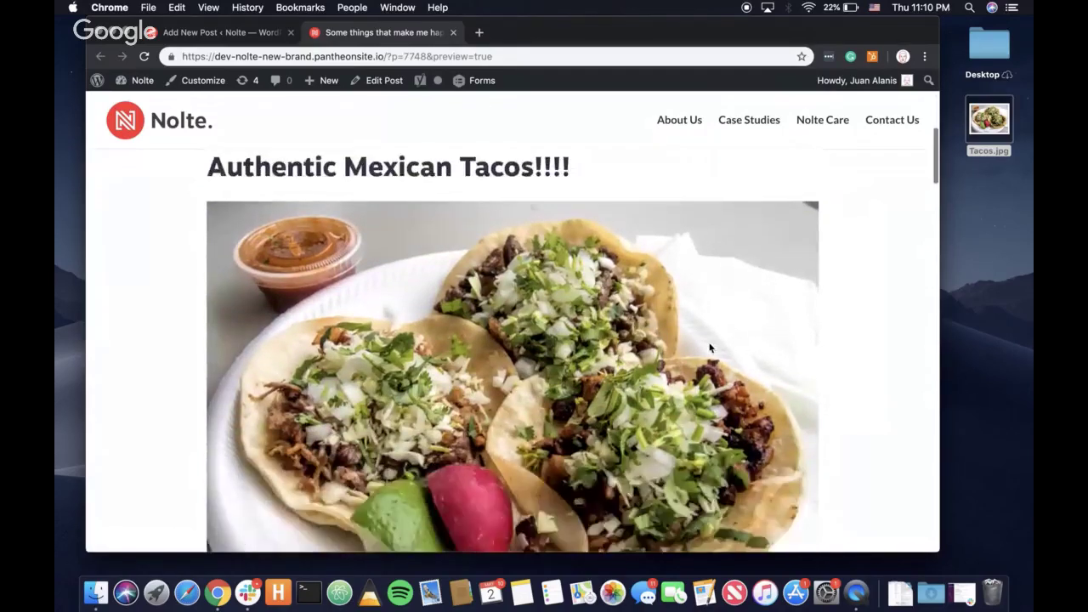
scroll(710, 348, "down", 7)
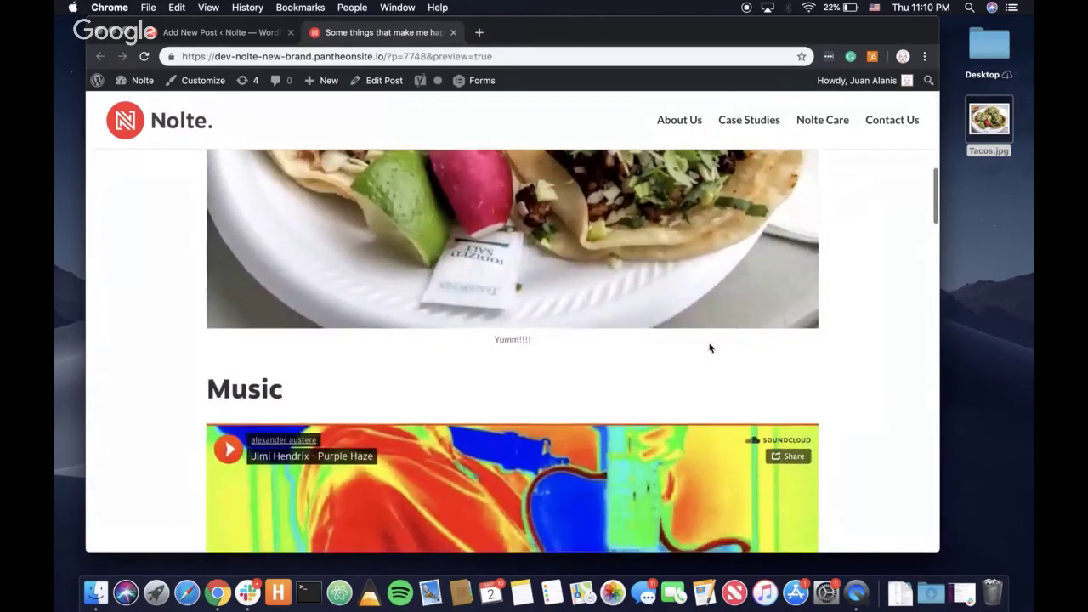
scroll(710, 348, "down", 10)
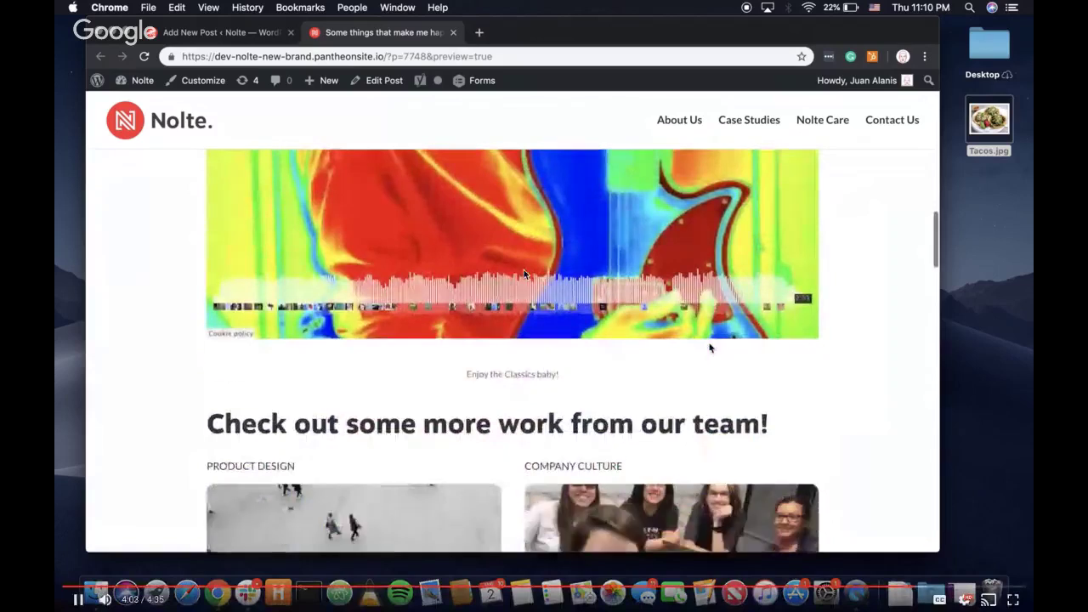
Scroll back up, return to the Add New Post editor, and pause the demo video
scroll(710, 350, "up", 5)
scroll(710, 348, "up", 20)
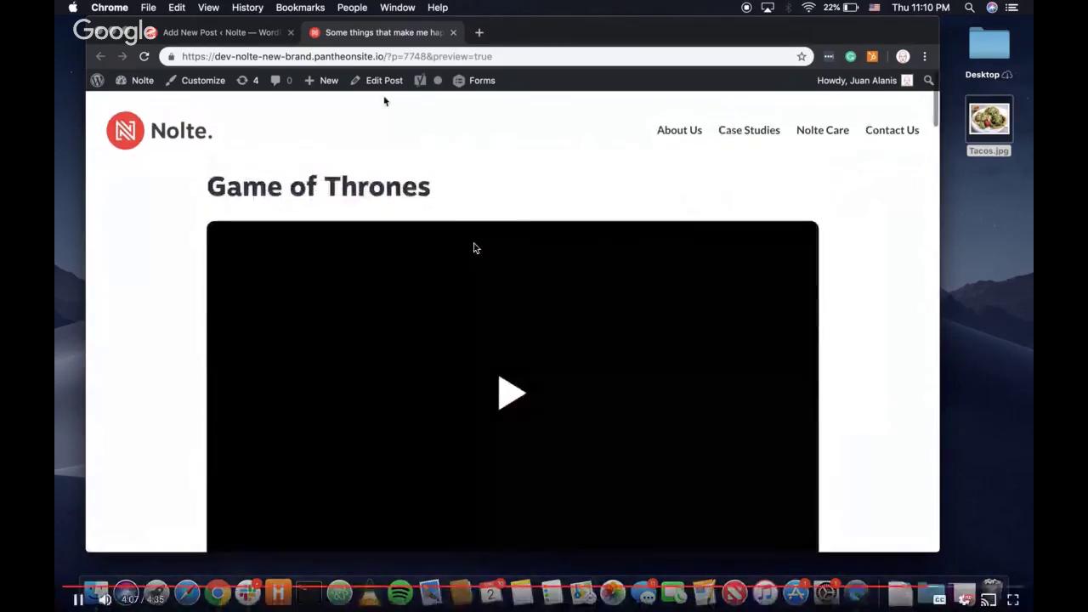
left_click(221, 32)
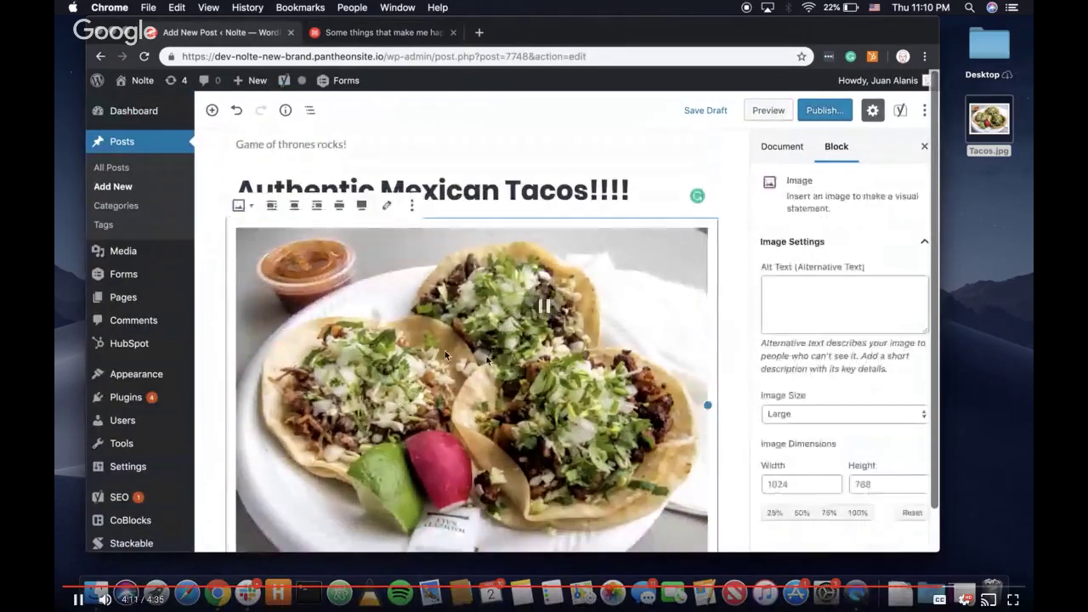
left_click(444, 146)
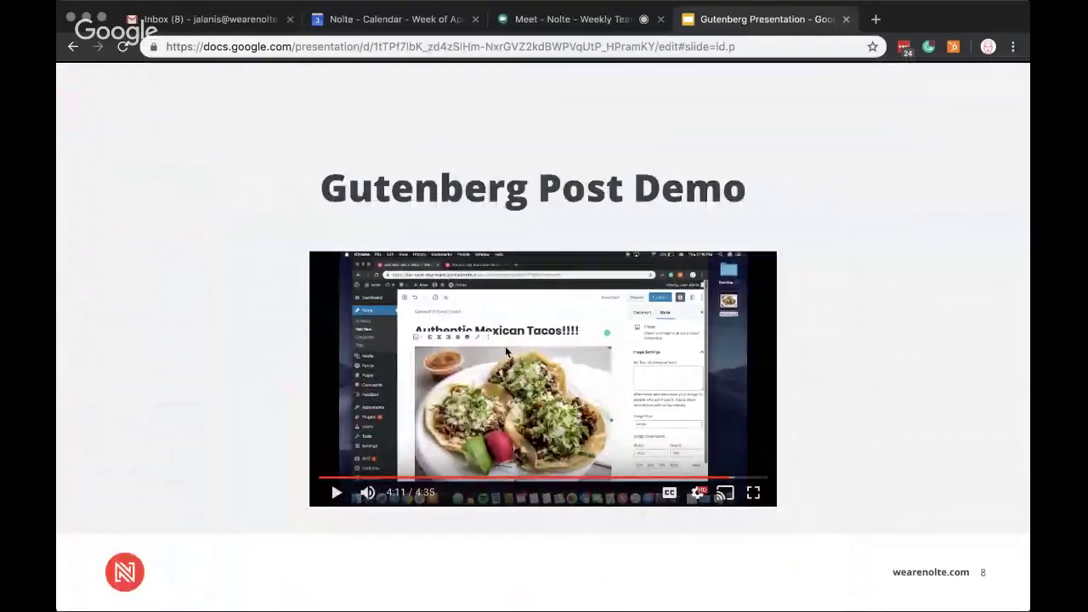
Resume the demo video and advance to the closing 'Thank you!' slide 9
left_click(505, 346)
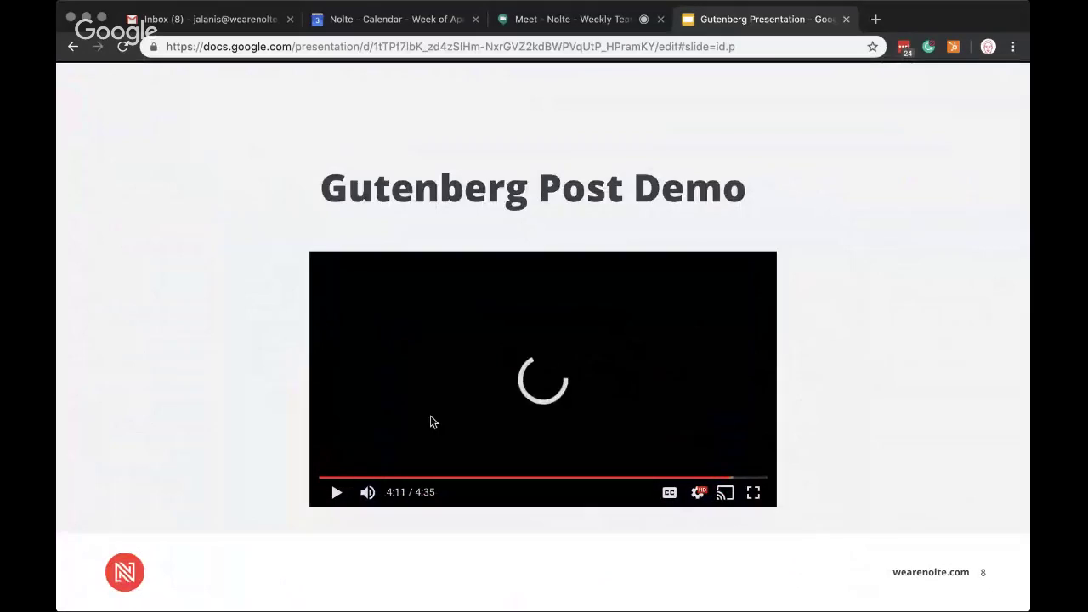
key("Right")
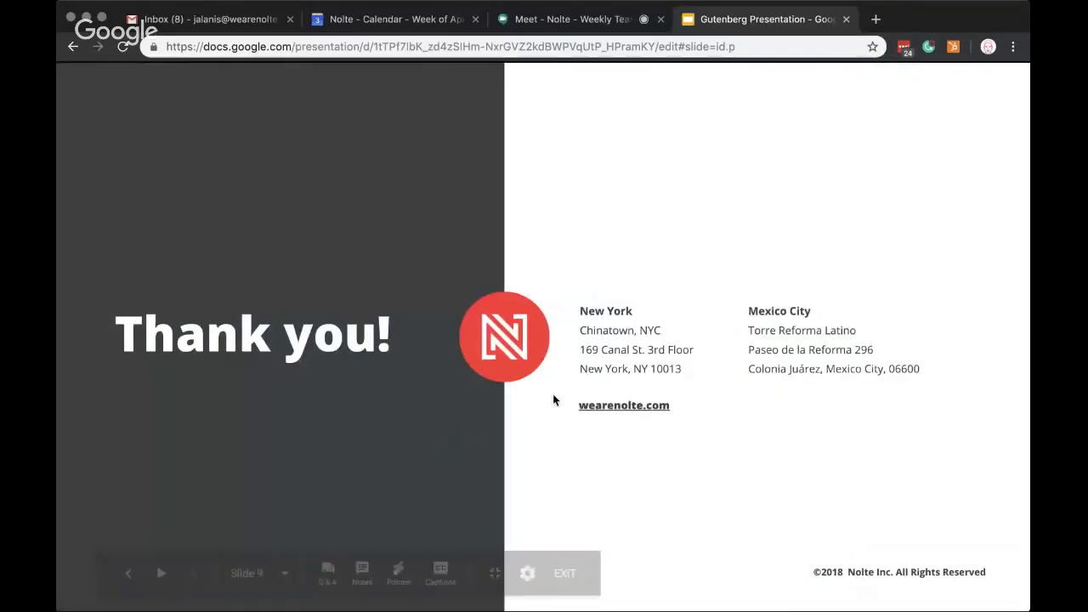